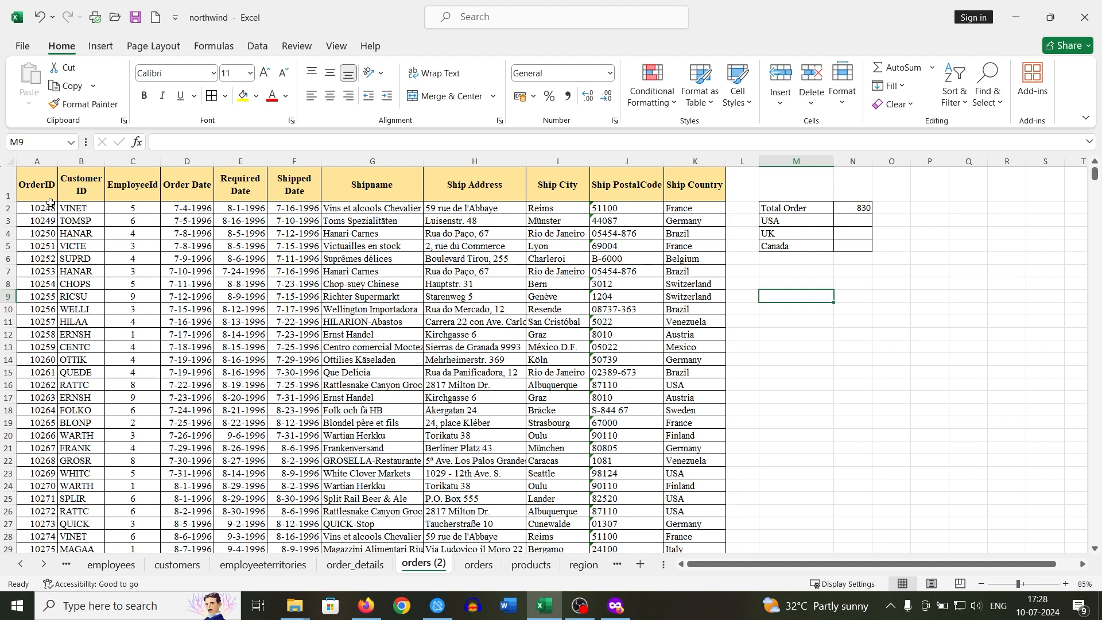
Step: Examine the orders table's column headers, from OrderID through Ship Address and Ship City to Ship Country
left_click_drag(39, 185, 700, 505)
left_click(48, 181)
left_click(89, 185)
left_click(120, 185)
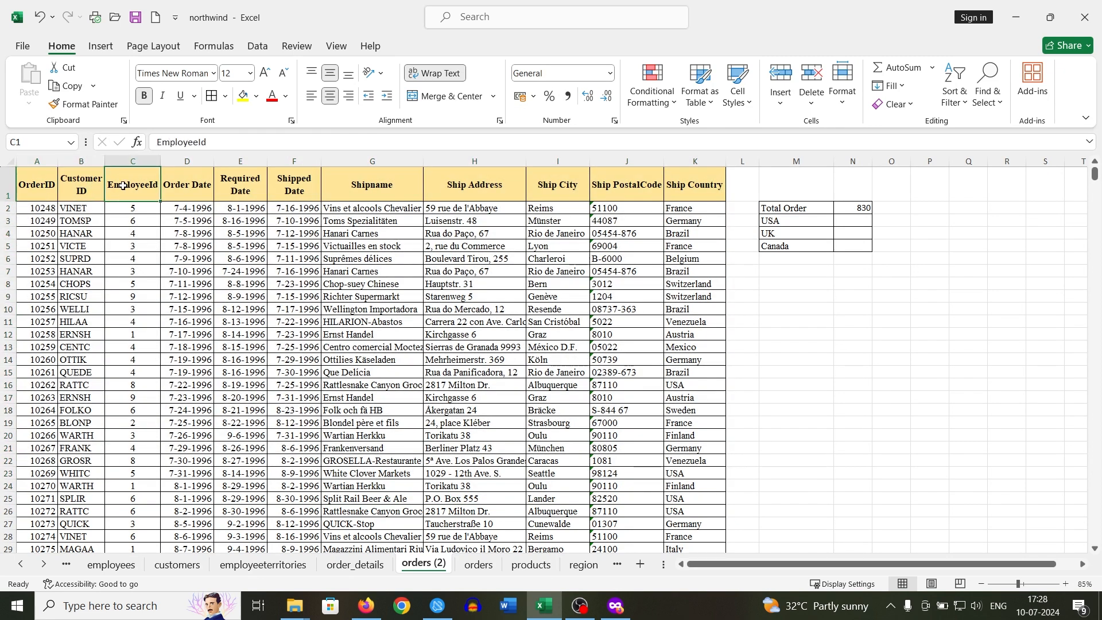
left_click(388, 187)
left_click(492, 189)
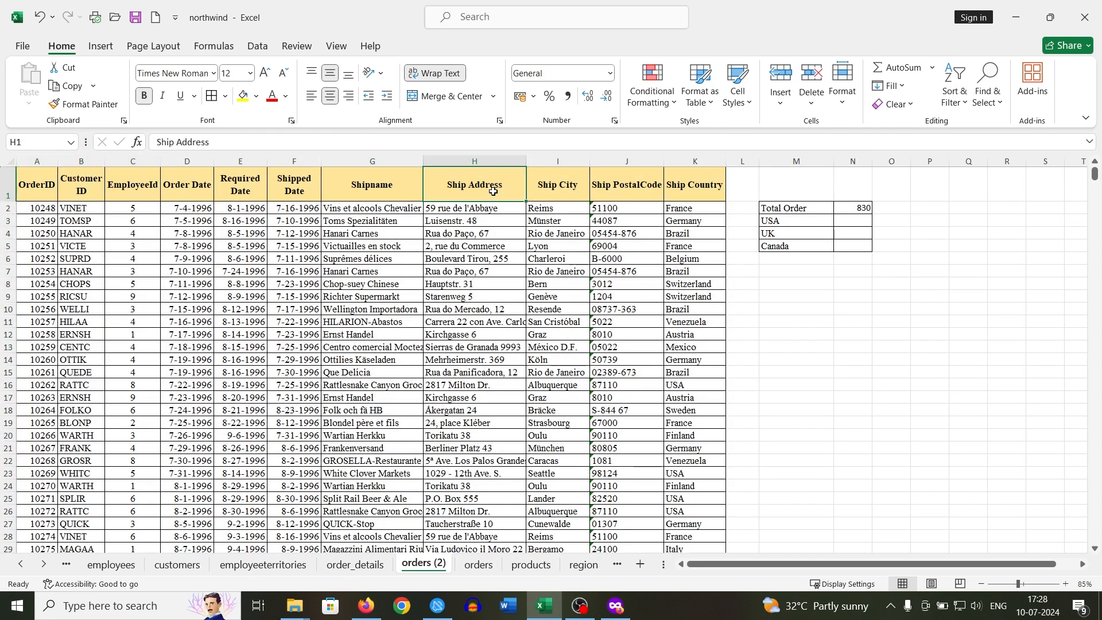
left_click(562, 182)
left_click(686, 186)
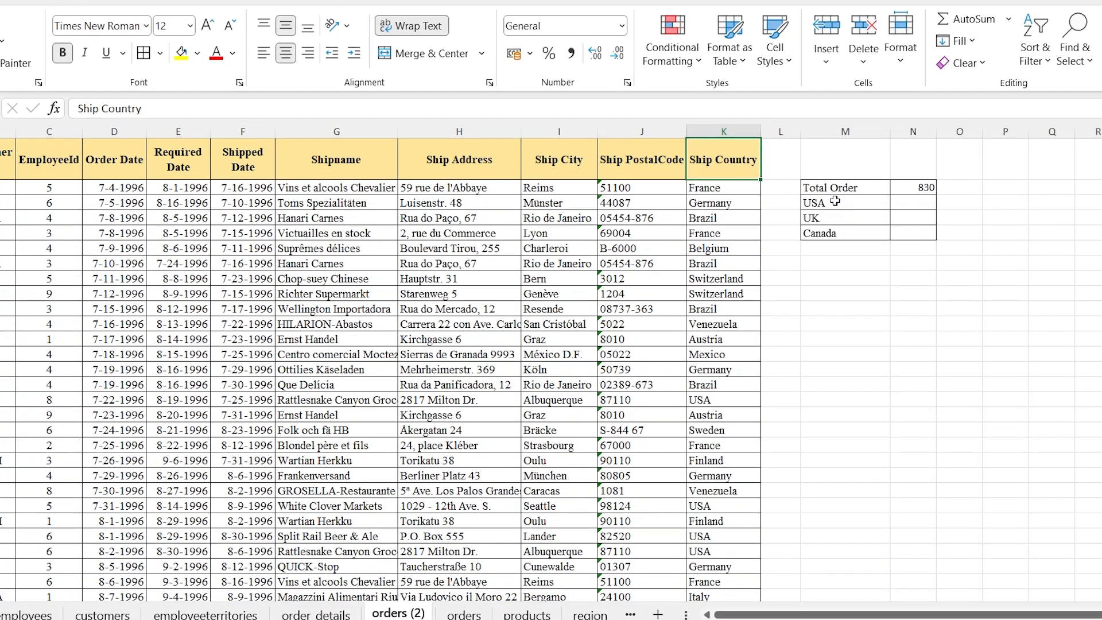
Step: Inspect the Total Order formula in N2 and the empty USA, UK and Canada count cells below it
left_click(914, 188)
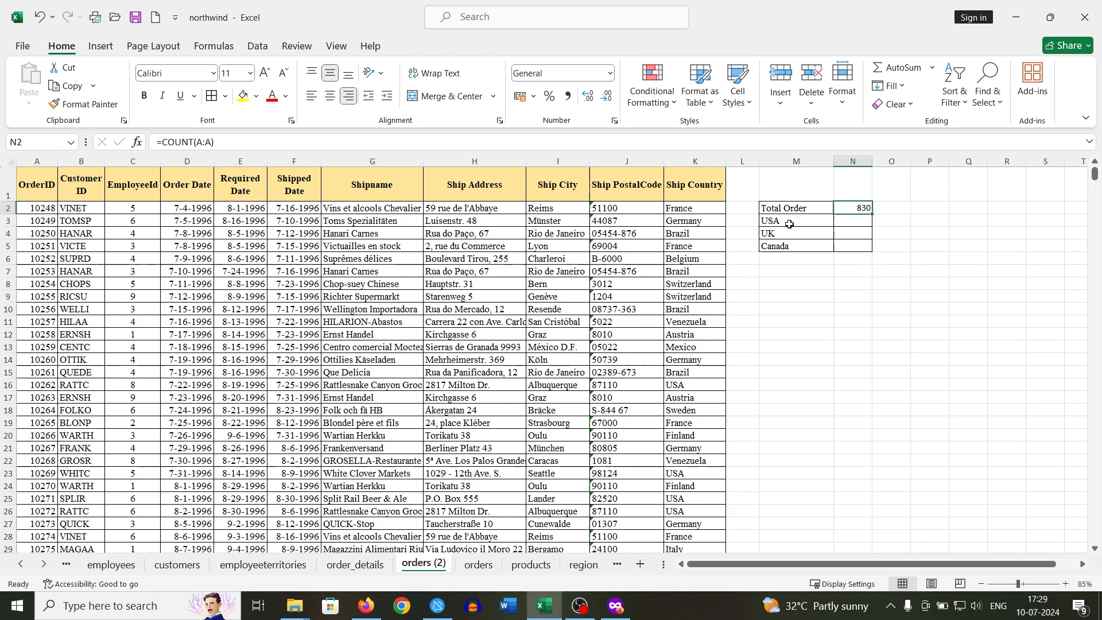
left_click(913, 208)
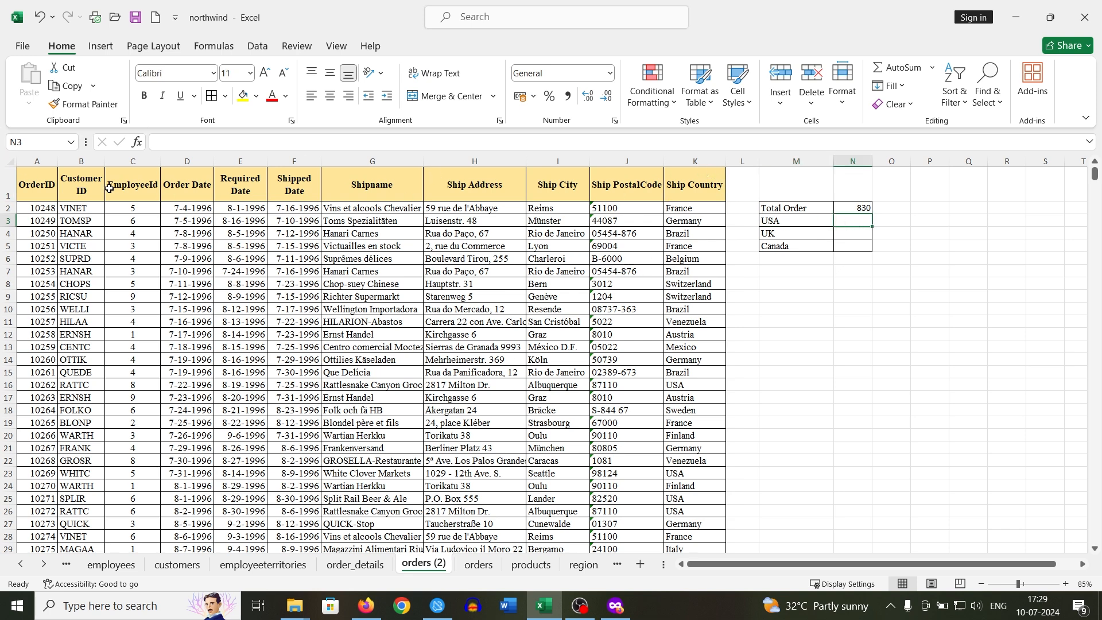
left_click(854, 233)
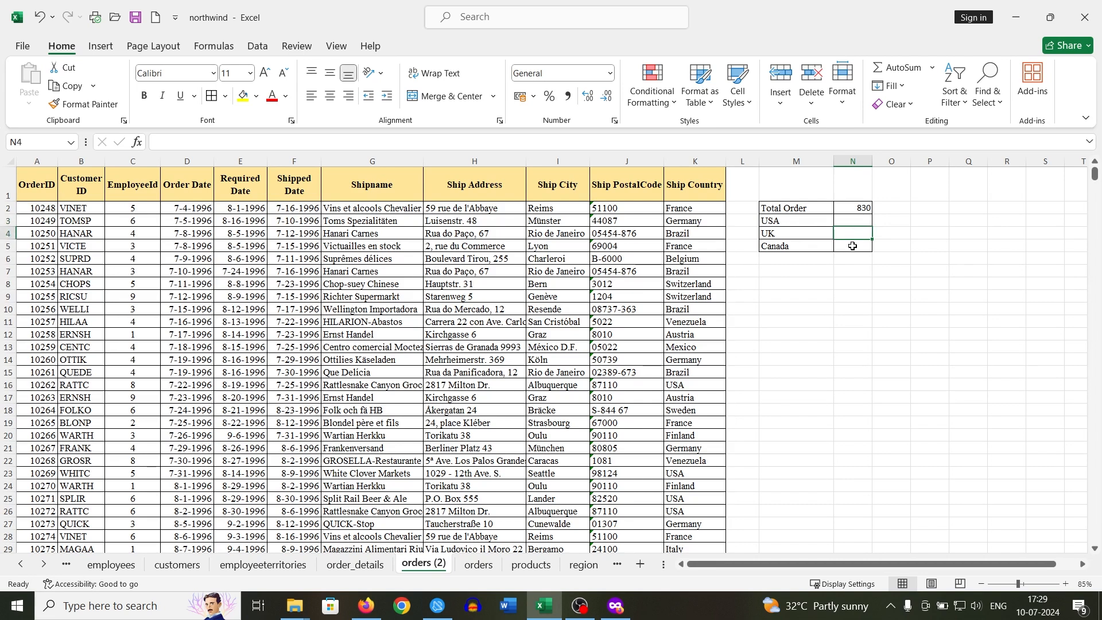
left_click(853, 248)
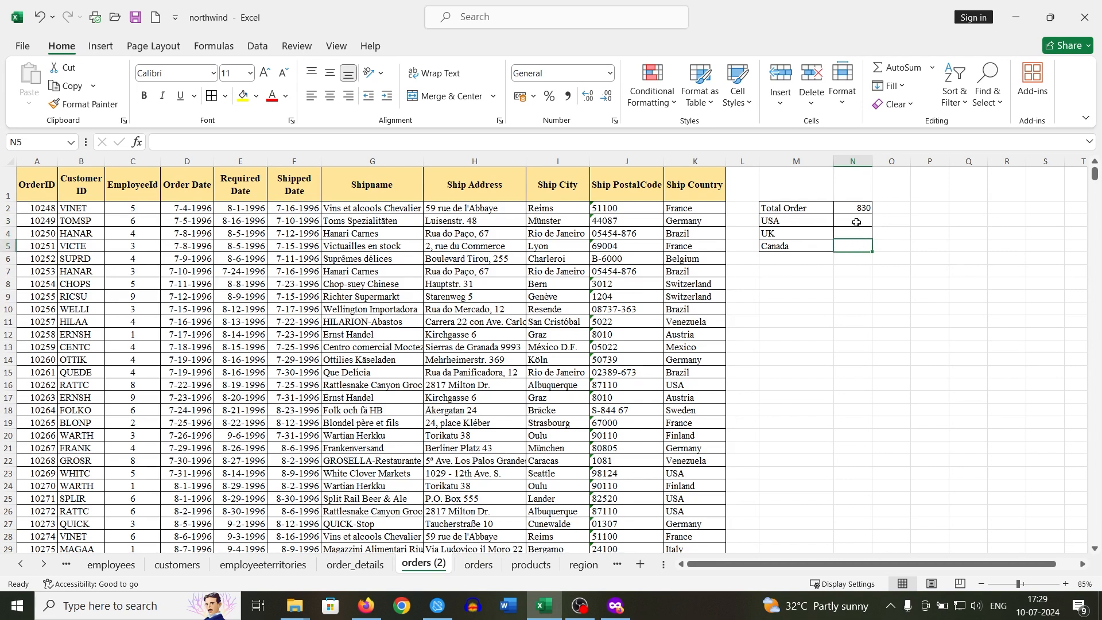
left_click(856, 221)
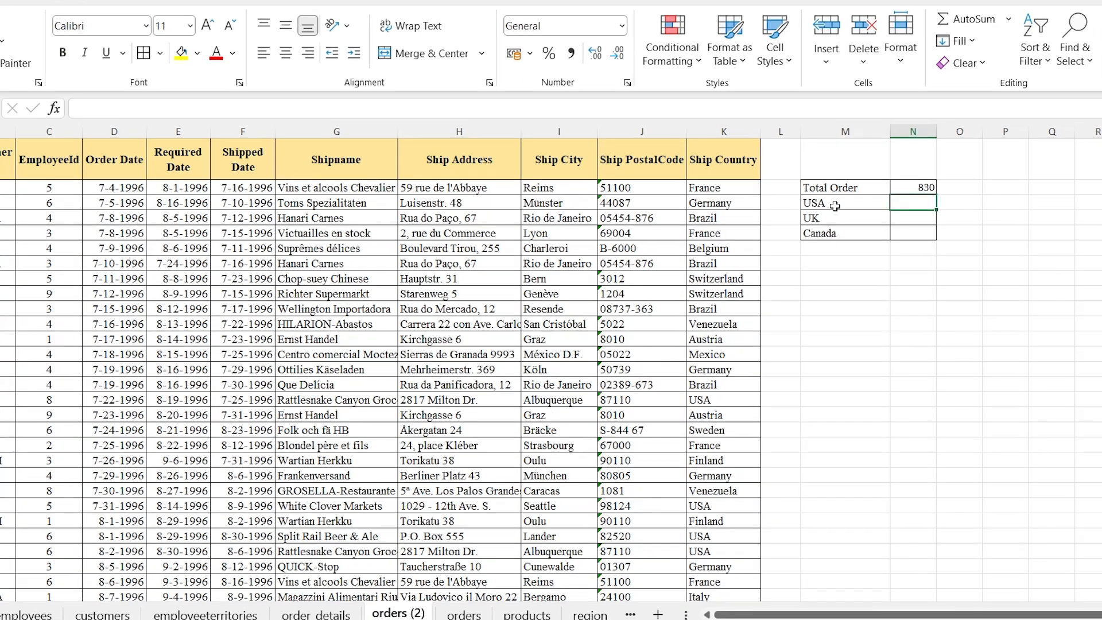
left_click(798, 222)
Step: Count the USA orders in cell N3 with =COUNTIF(K:K,"USA"), using the whole Ship Country column as range
left_click(902, 205)
type("=")
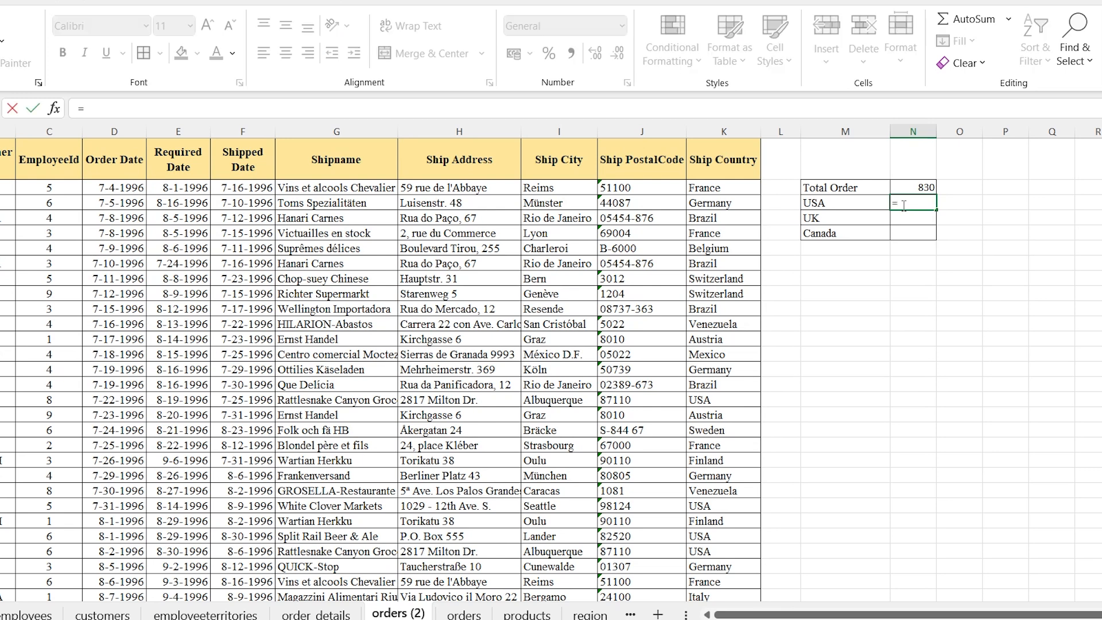
type("co")
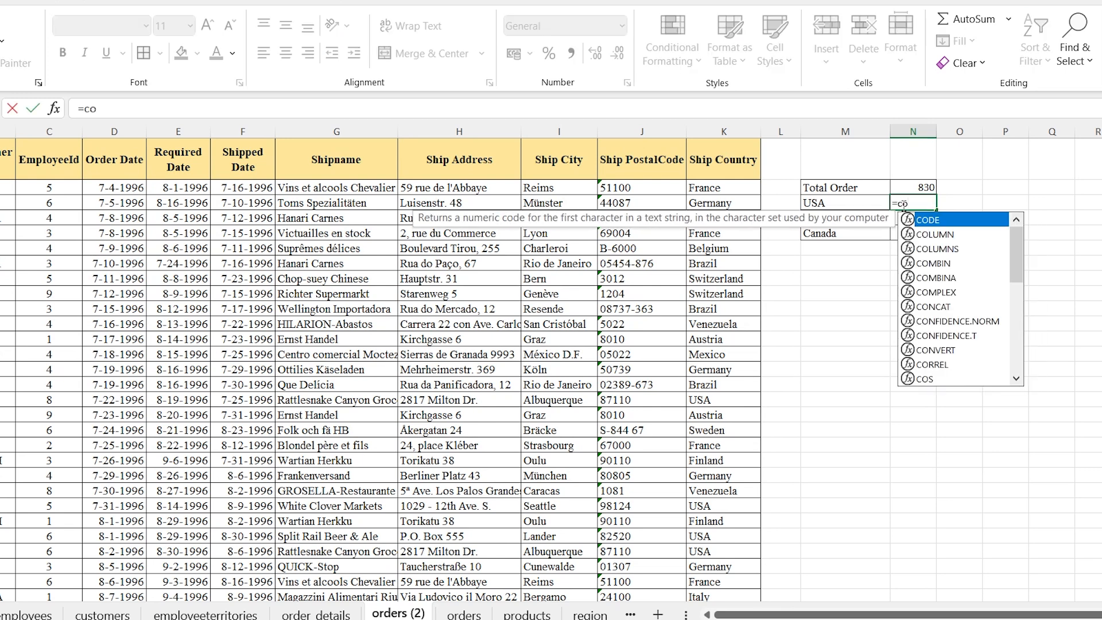
type("untif")
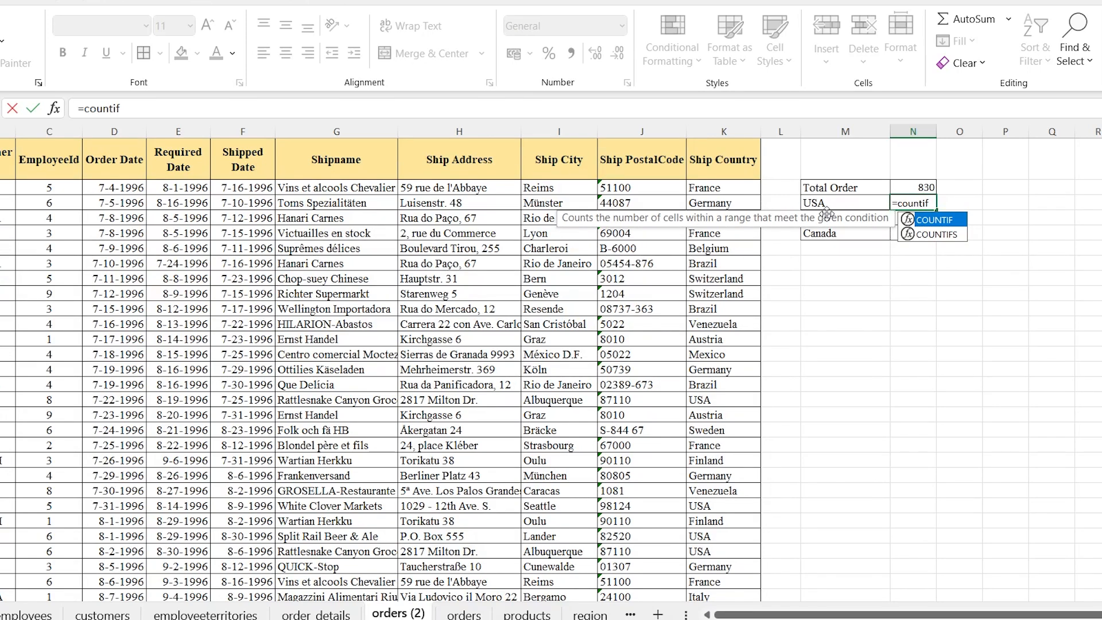
type("(")
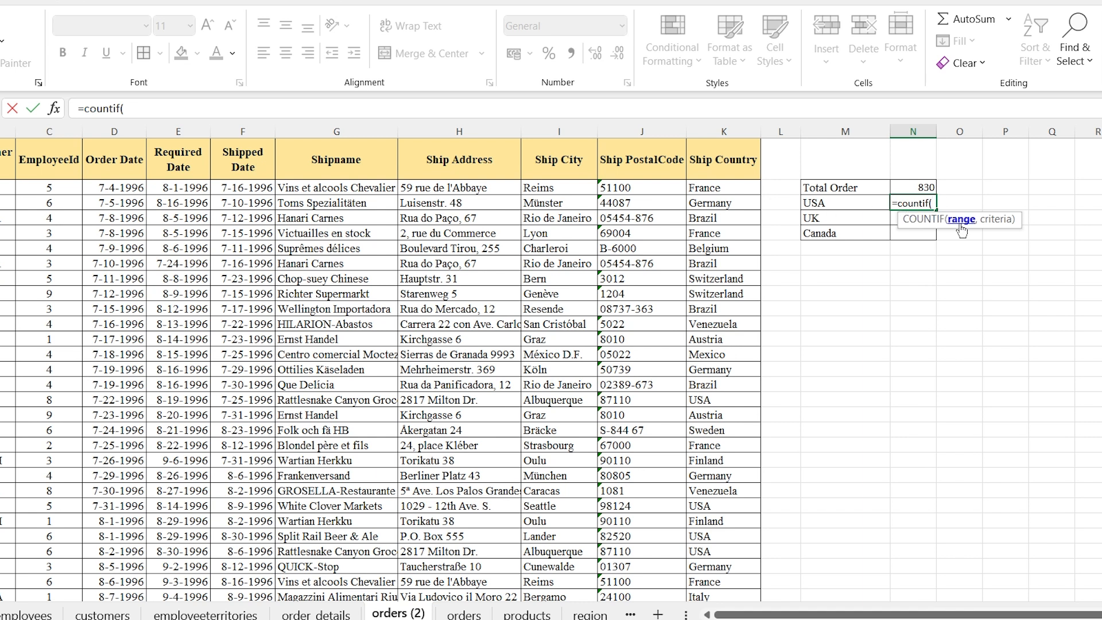
left_click(721, 131)
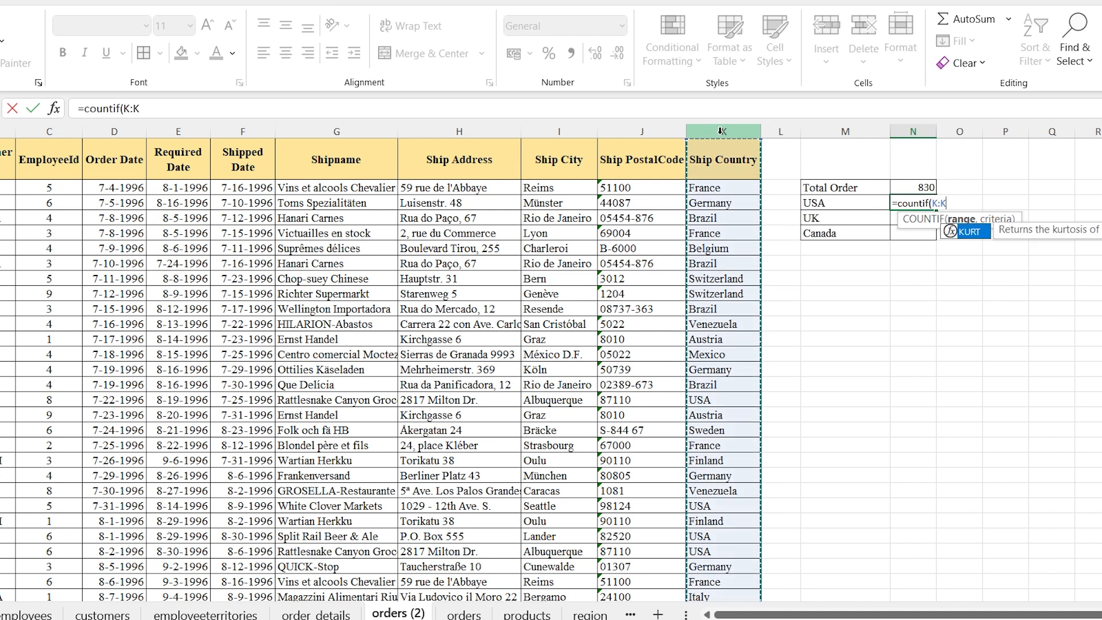
type(",")
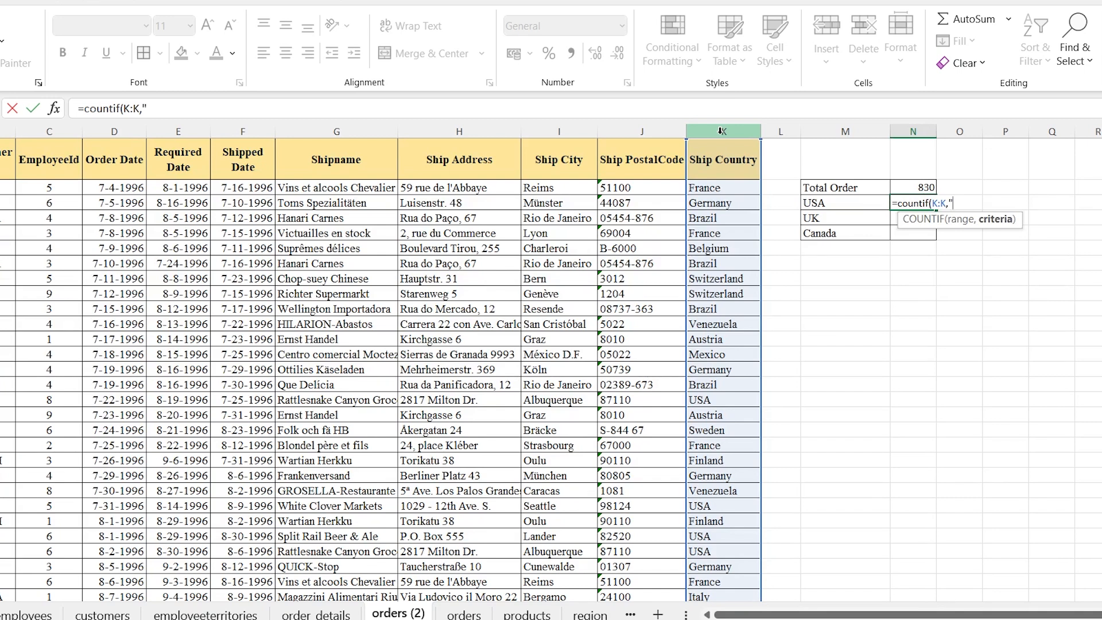
type("\"USA")
type(")")
key("Return")
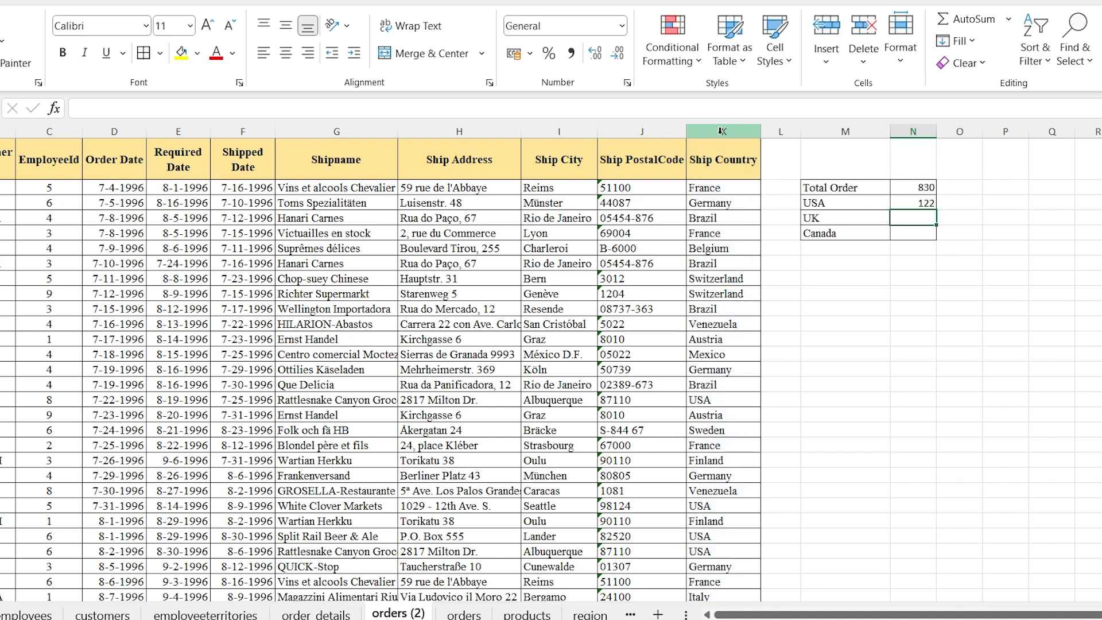
left_click(918, 204)
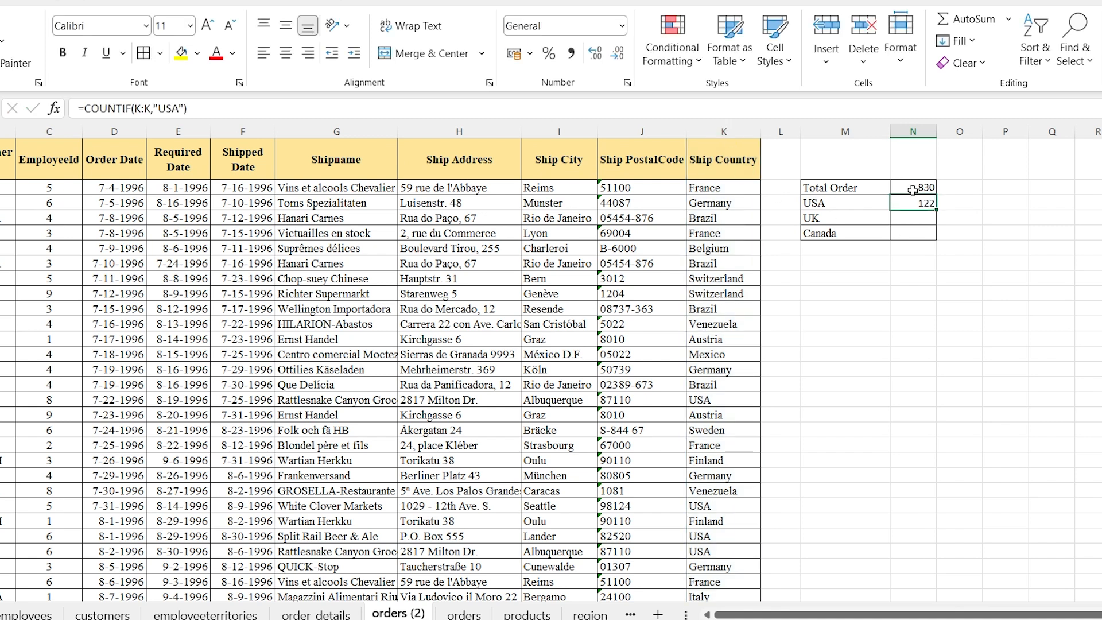
left_click(855, 206)
left_click(918, 208)
Step: Count the UK orders in cell N4 with =COUNTIF(A:K,"UK"), using all table columns as the range
left_click(921, 222)
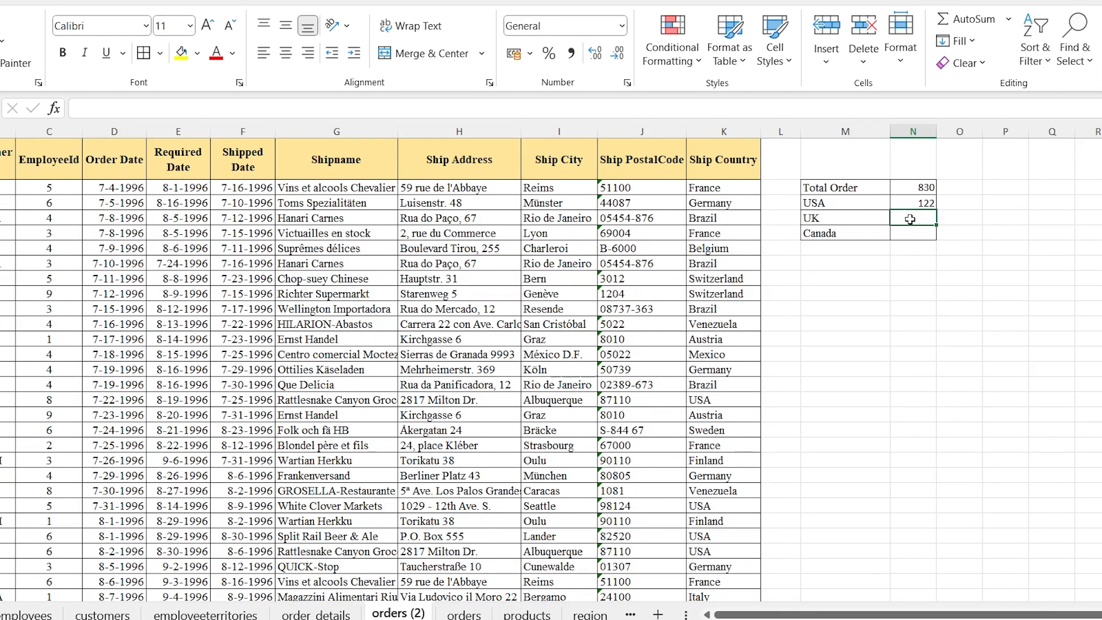
type("=")
type("cg")
key("BackSpace")
type("ouni")
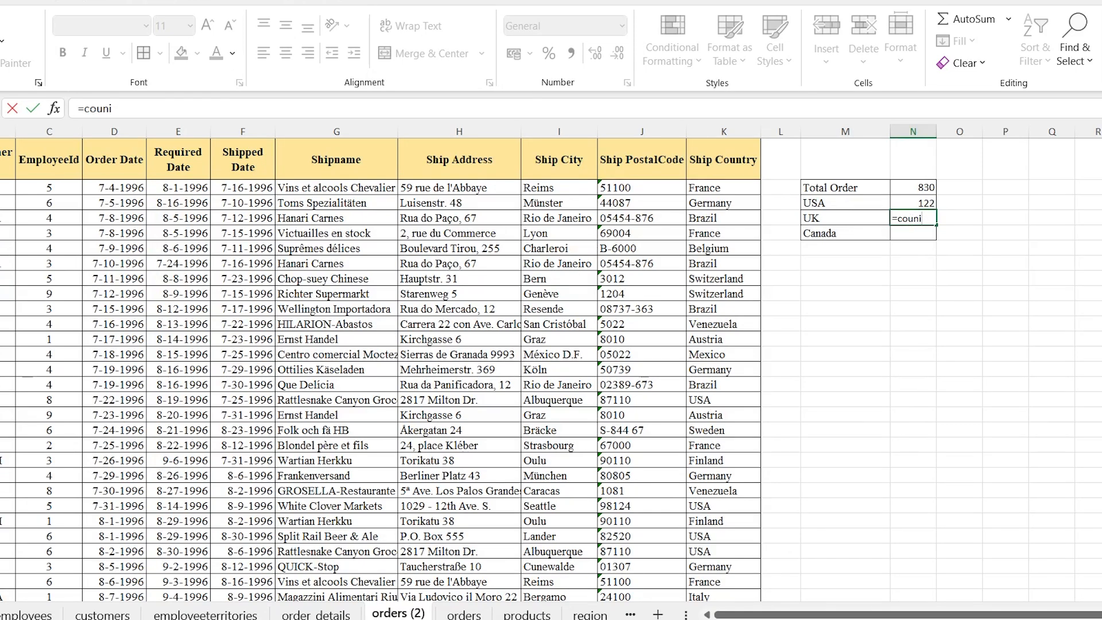
key("BackSpace")
key("BackSpace")
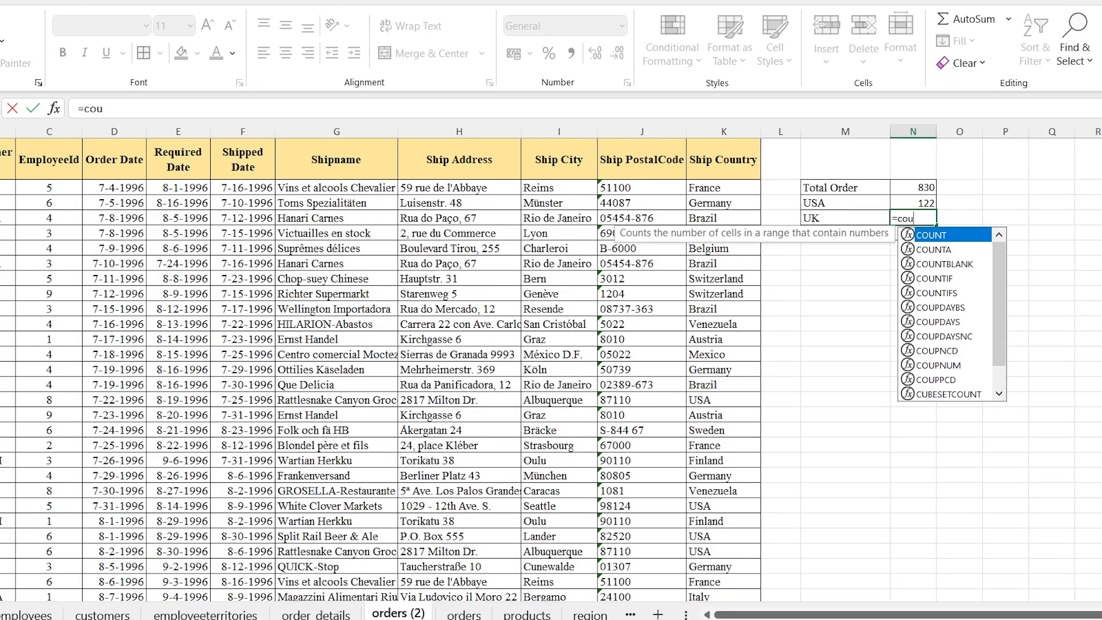
type("nt")
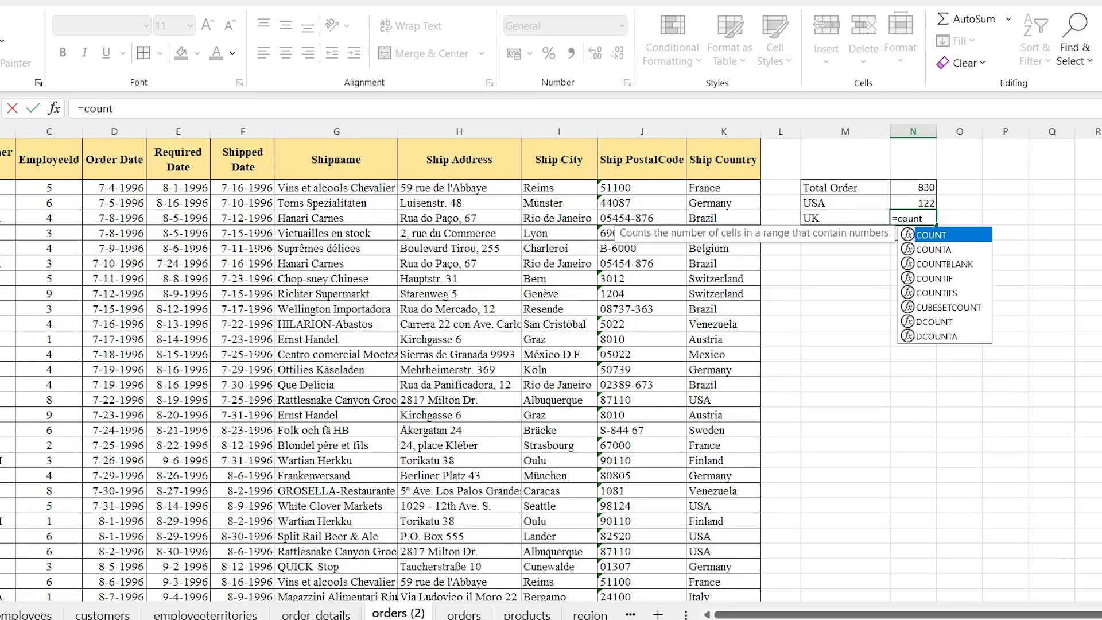
type("if(")
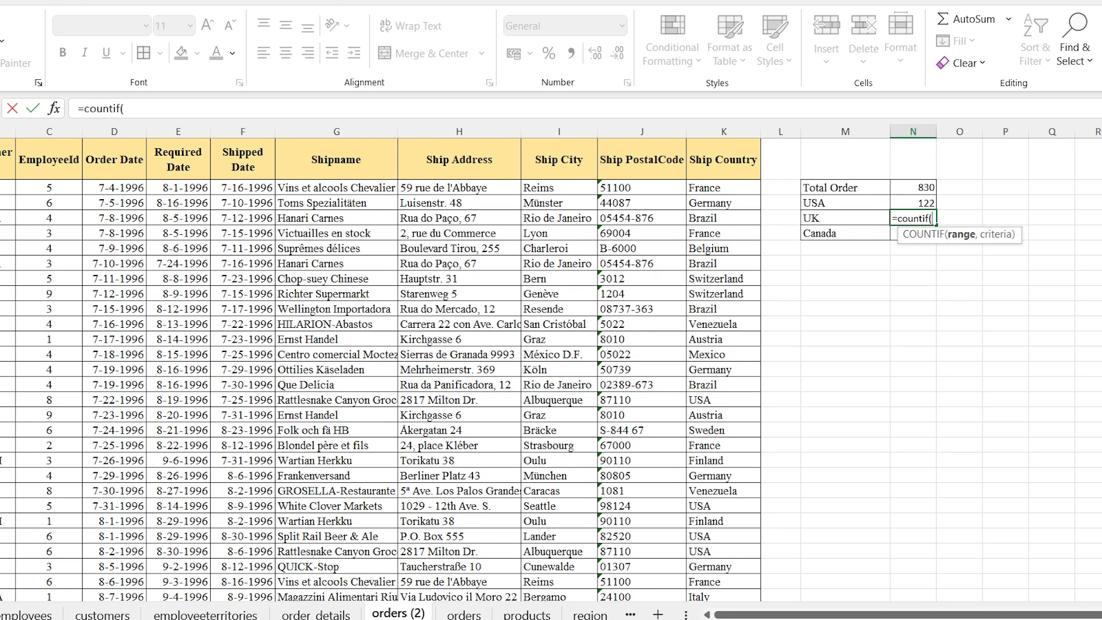
left_click(0, 131)
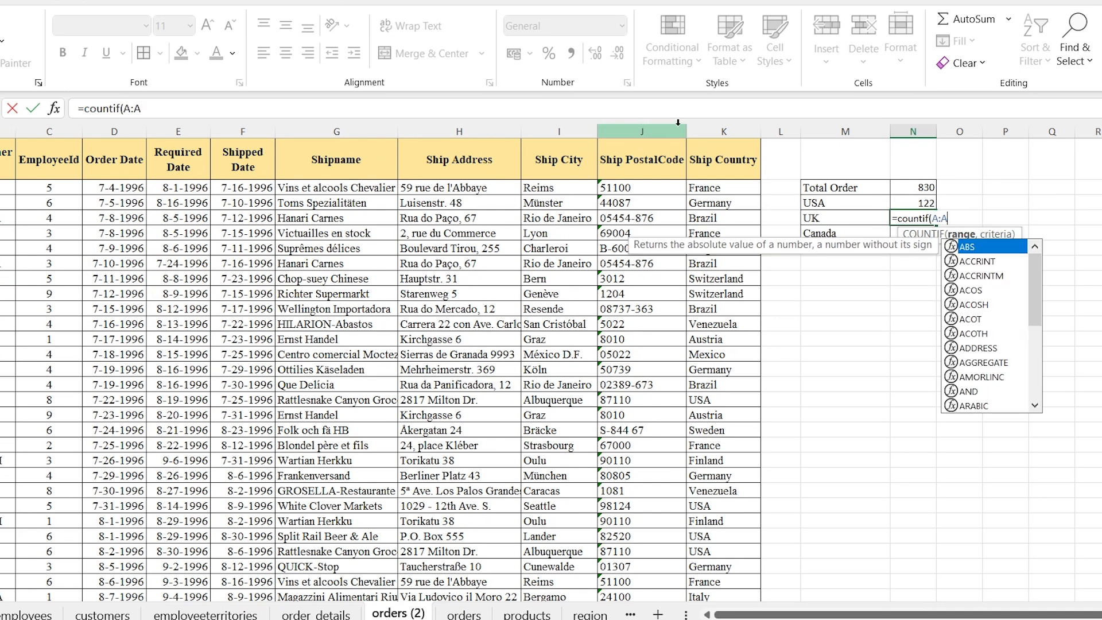
left_click(719, 127, "shift")
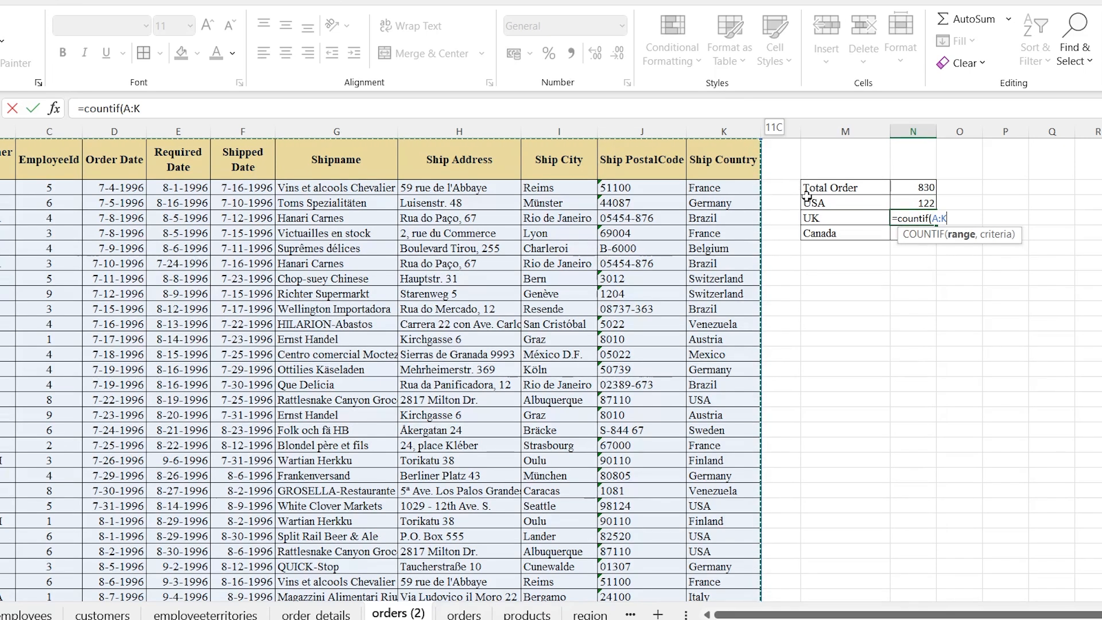
type(",")
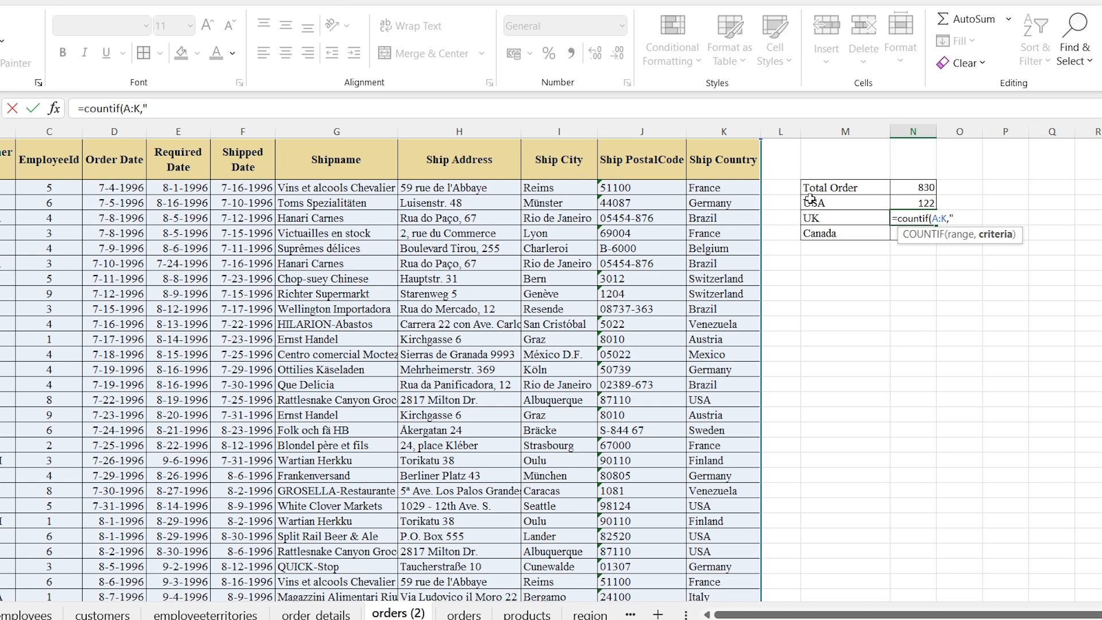
type("\"UK\")")
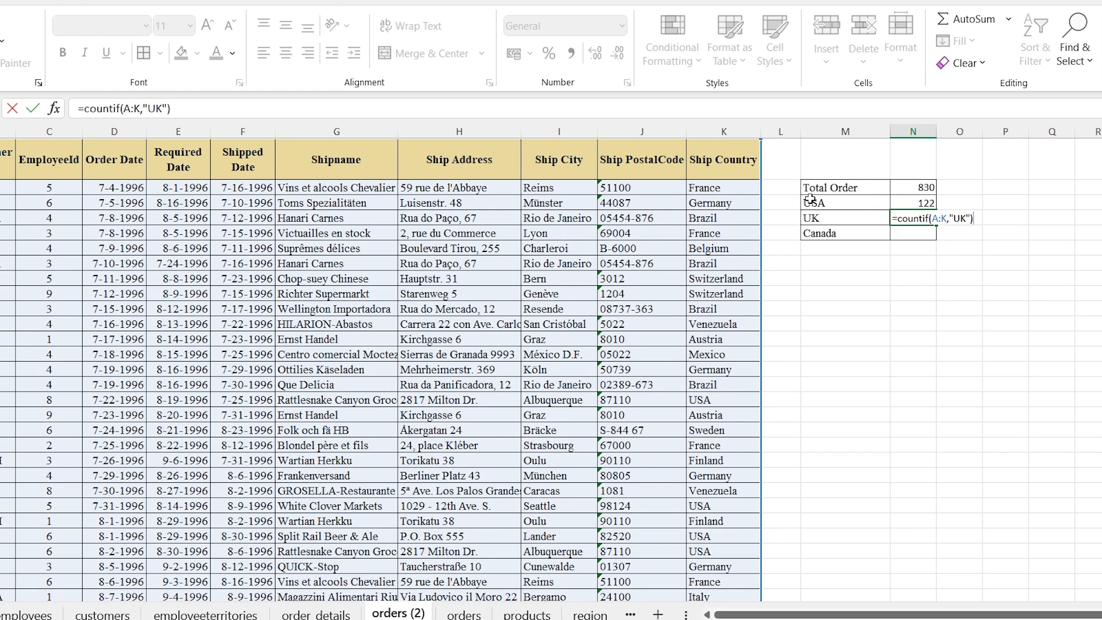
key("Return")
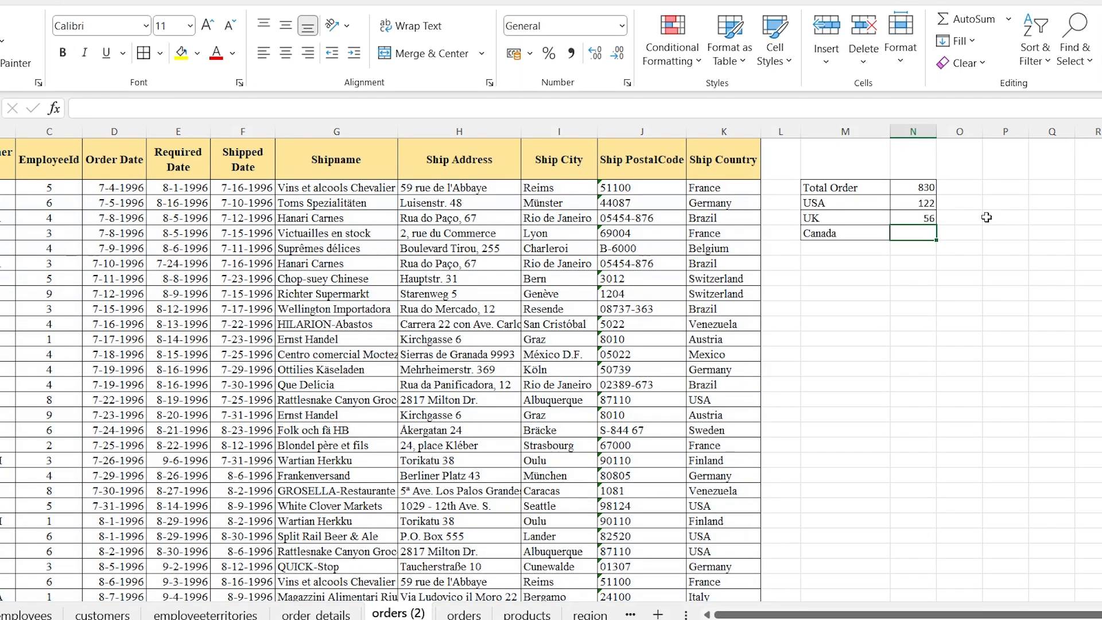
Step: Enter =COUNTIF(K:K,"UK") in cell O4 to count the UK orders from the Ship Country column alone
left_click(955, 217)
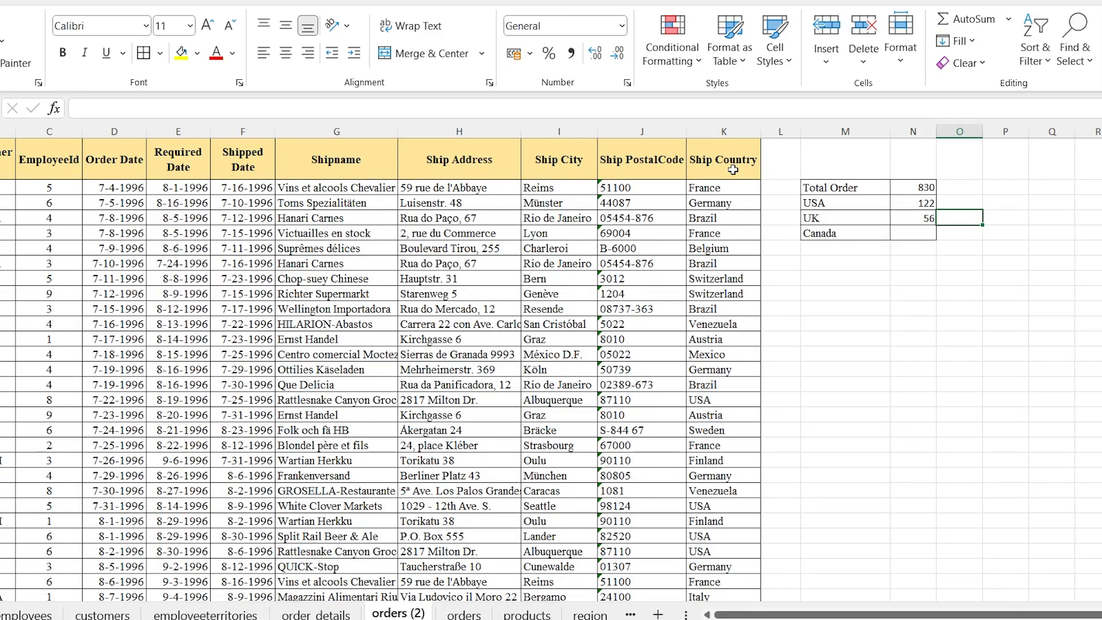
key("F2")
type("=co")
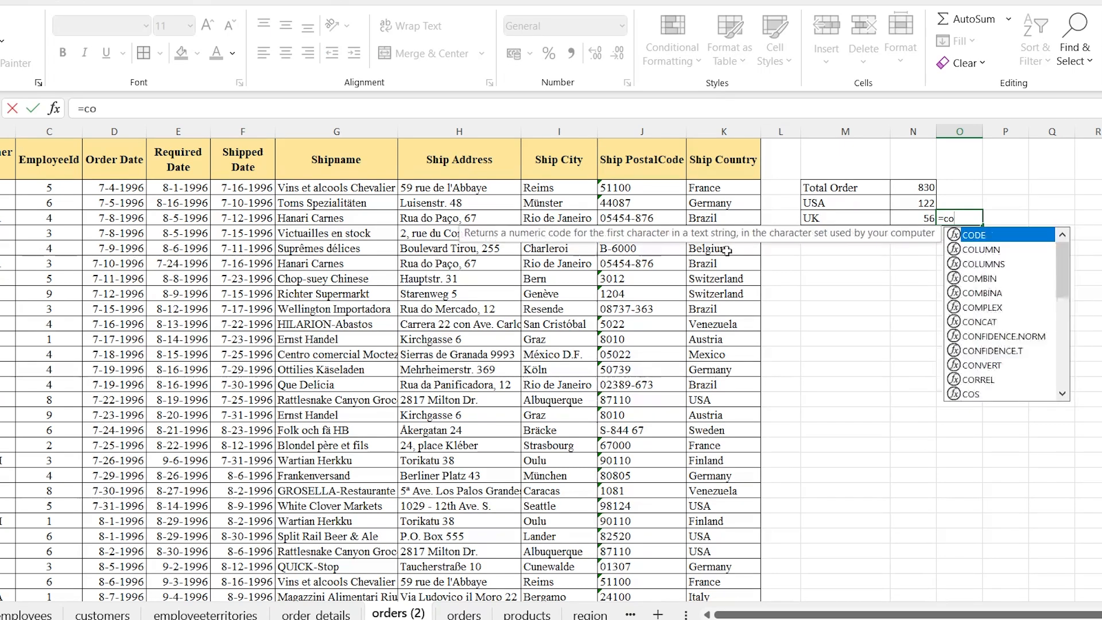
type("untif")
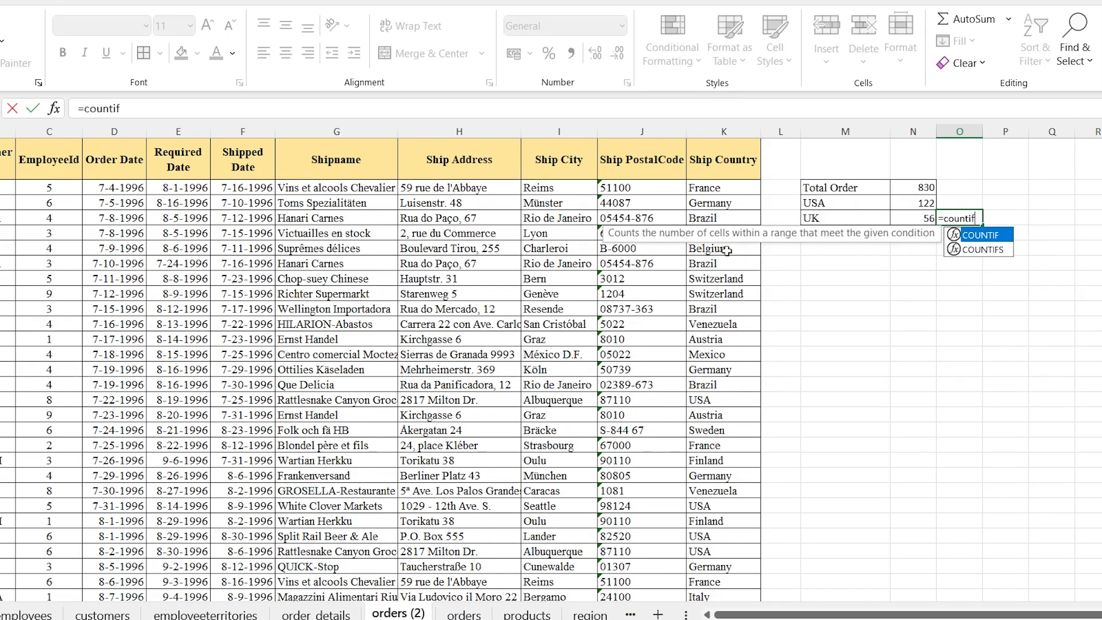
type("(")
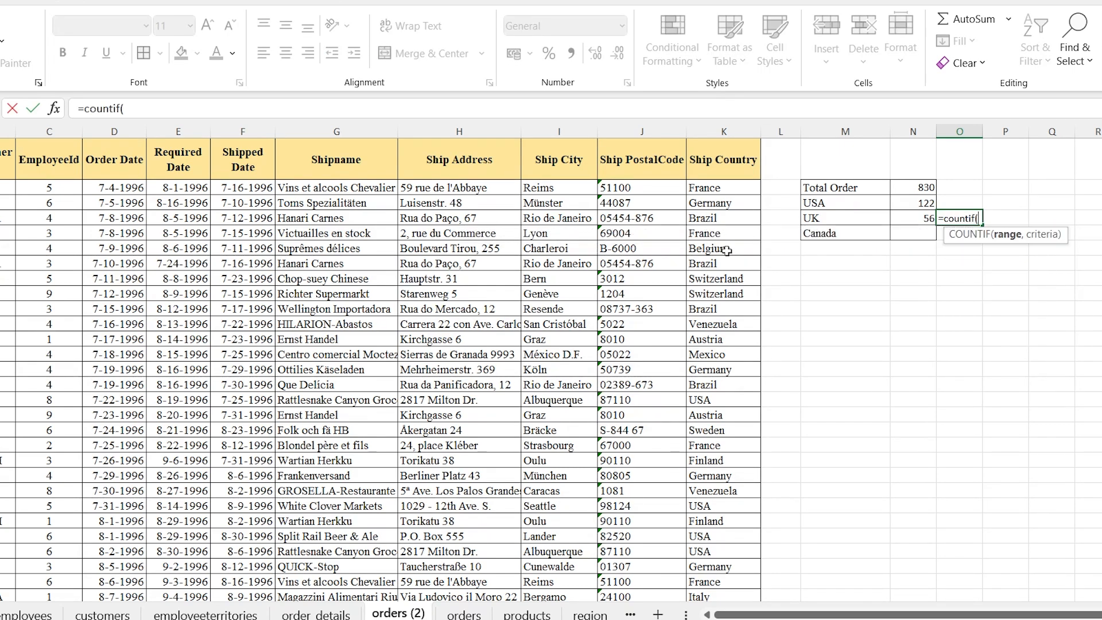
left_click(721, 131)
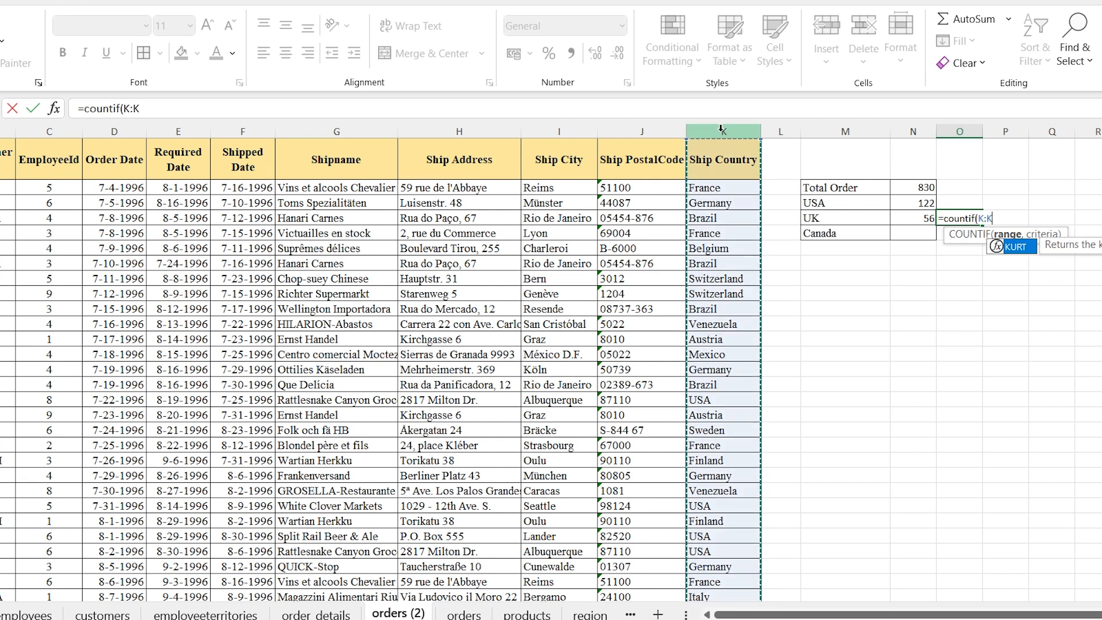
type(",")
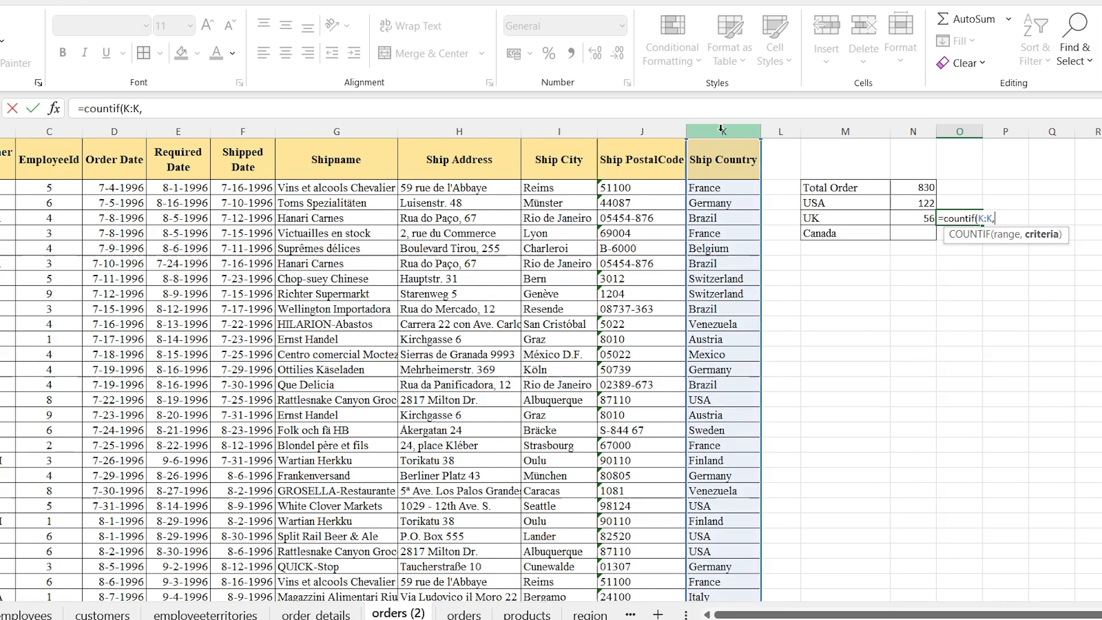
type("\"")
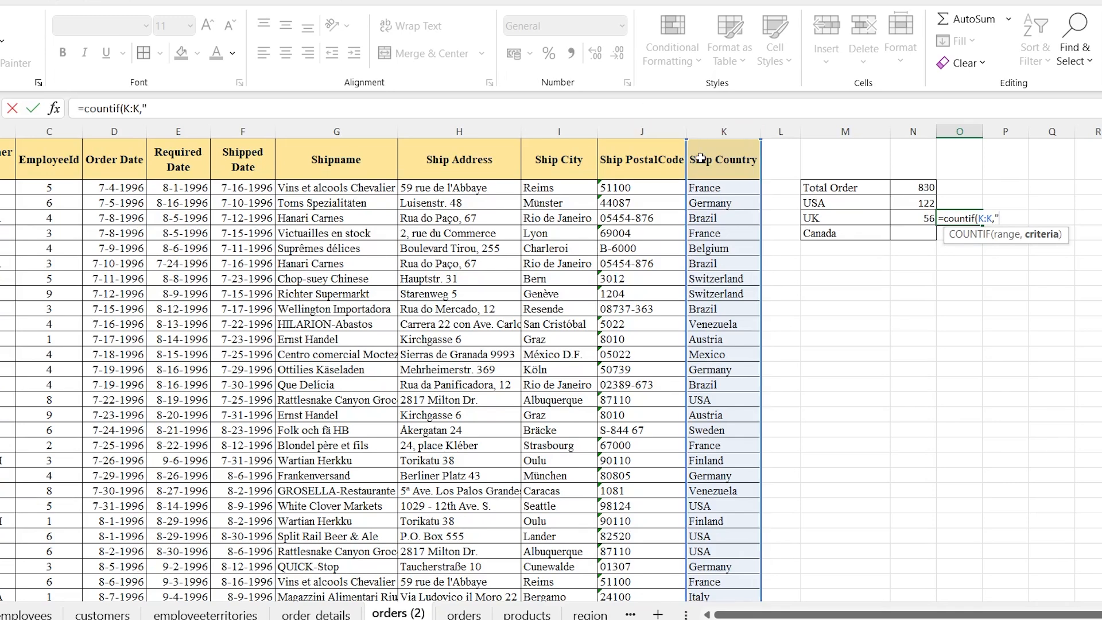
type("UK\")")
key("Return")
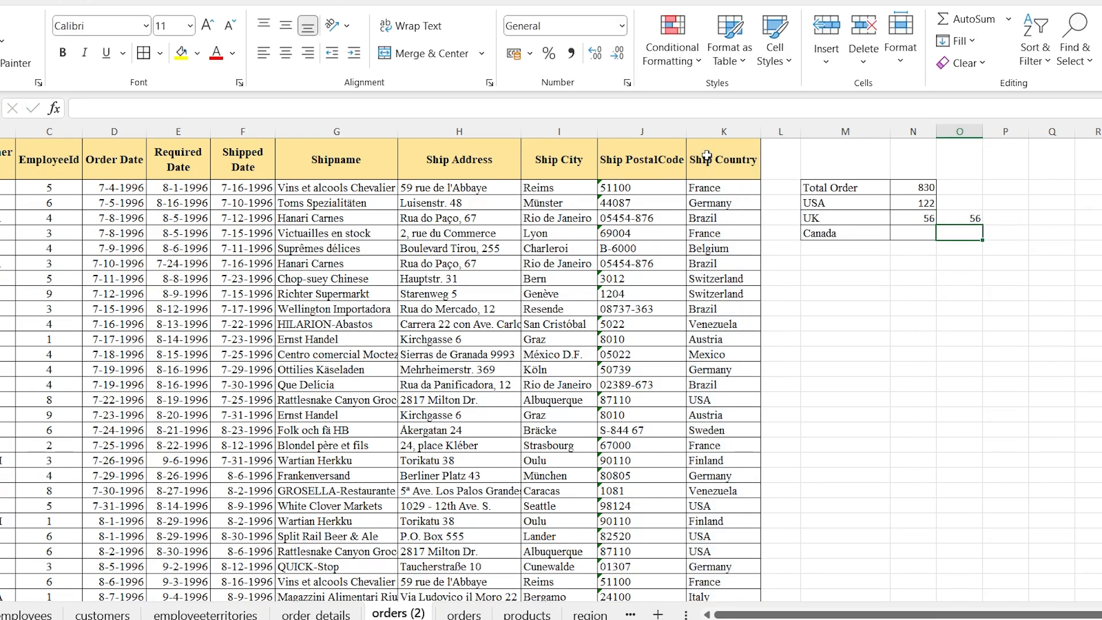
left_click(970, 221)
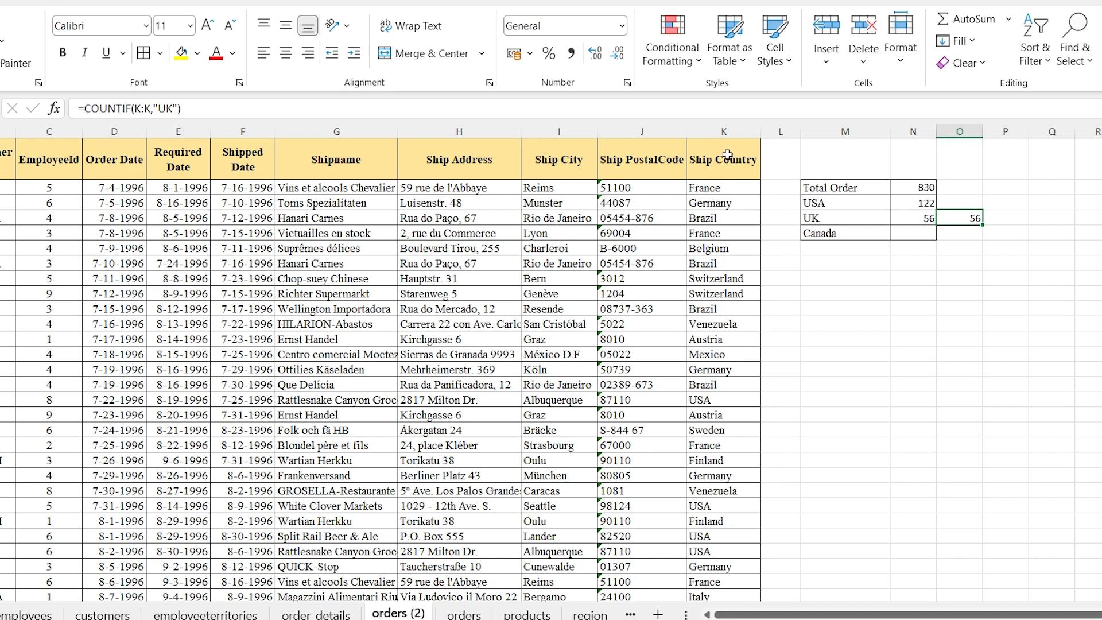
Step: Clear the extra UK count in O4 and count the Canada orders in cell N5 with =COUNTIF(K:K,"Canada"), using the whole Ship Country column
key("Delete")
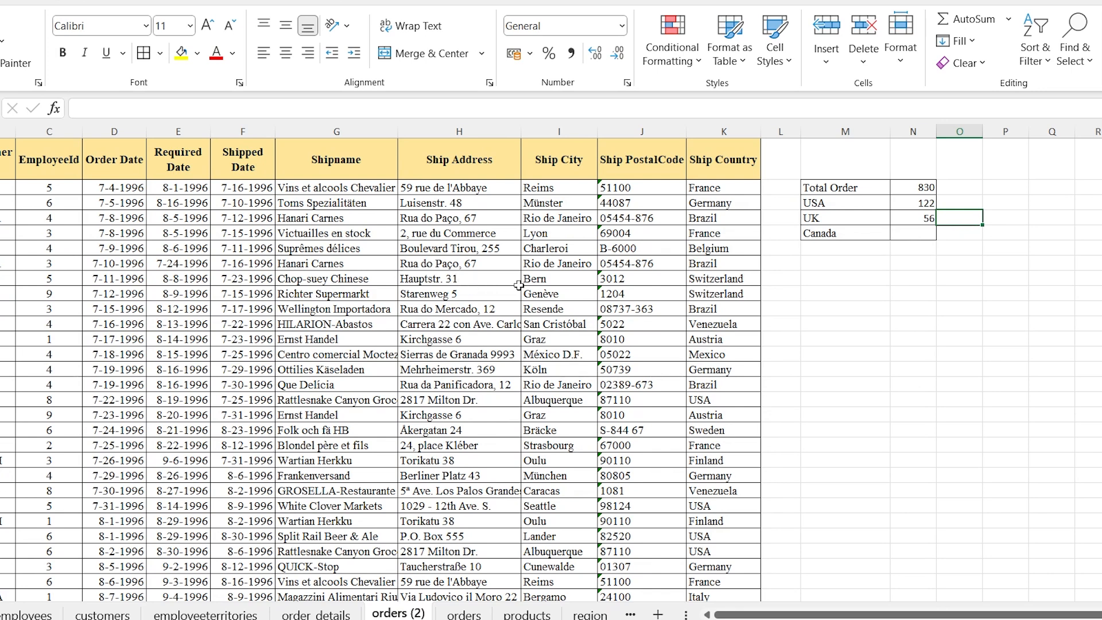
left_click(918, 240)
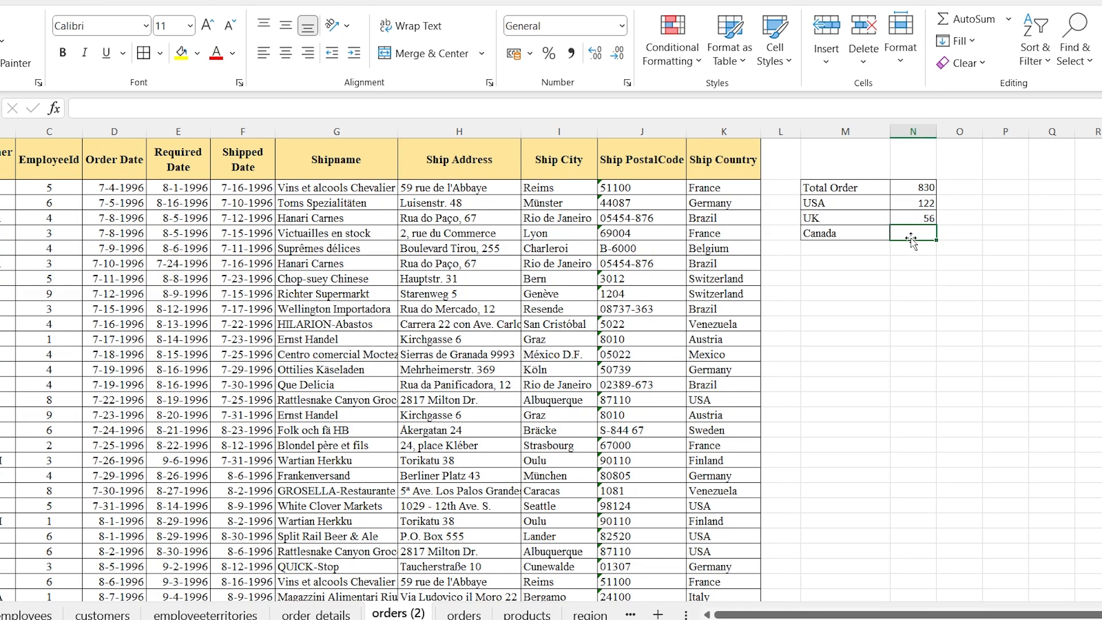
type("=countif")
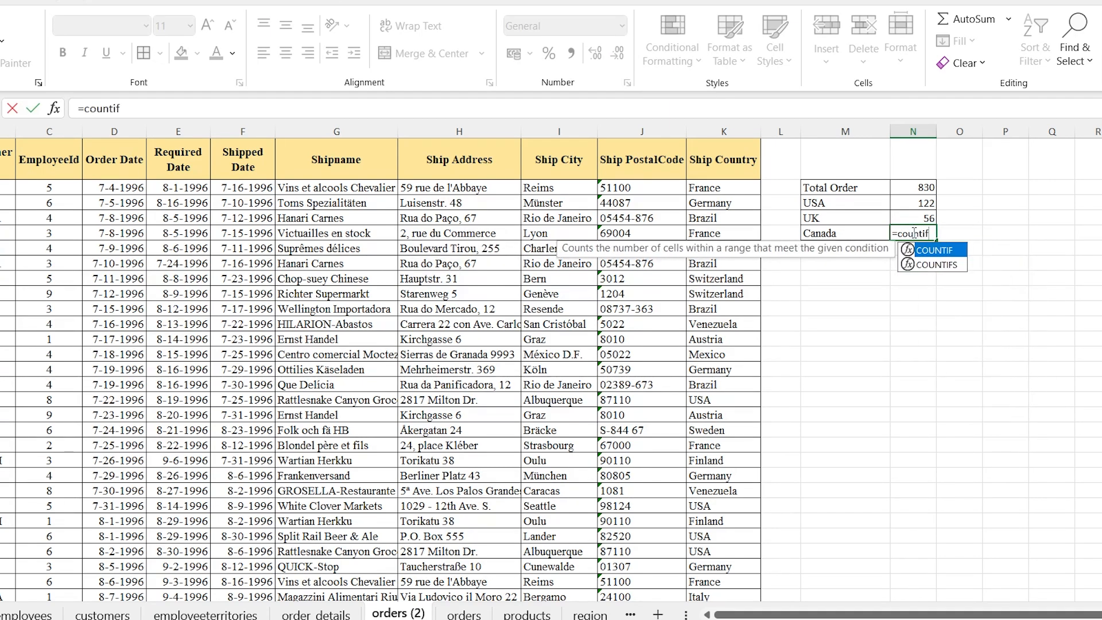
type("(")
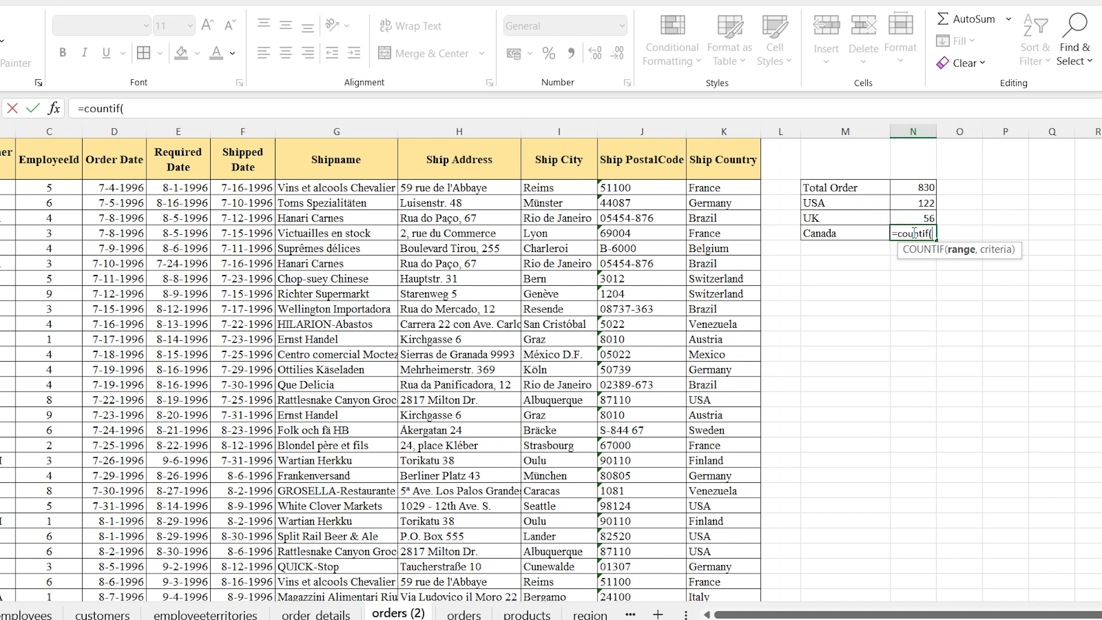
left_click(733, 128)
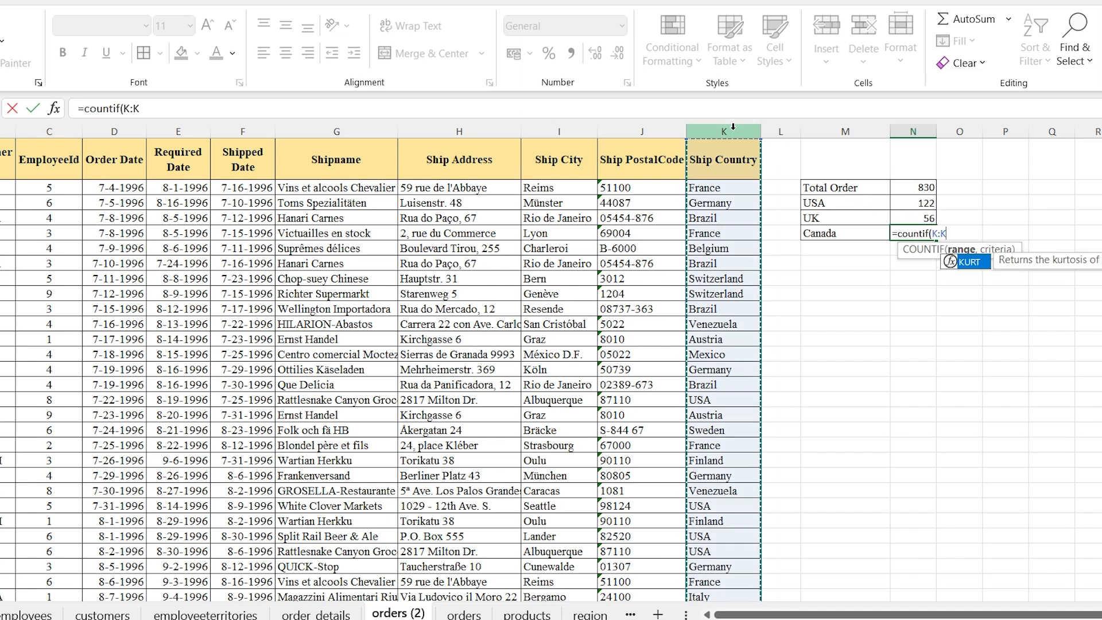
type(",\"C")
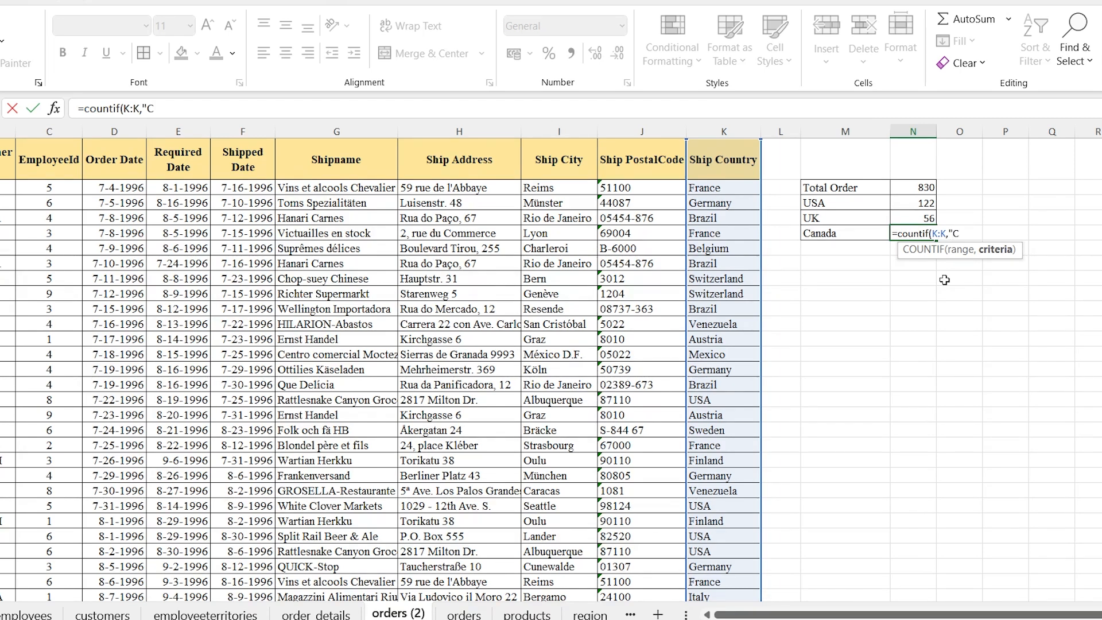
type("anada\"")
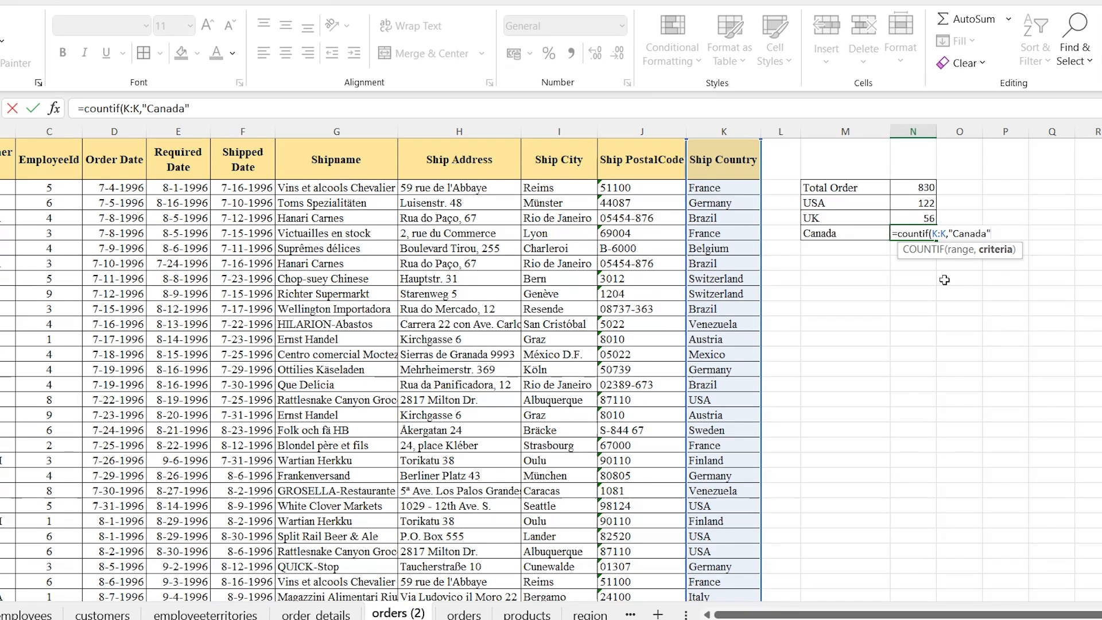
type(")")
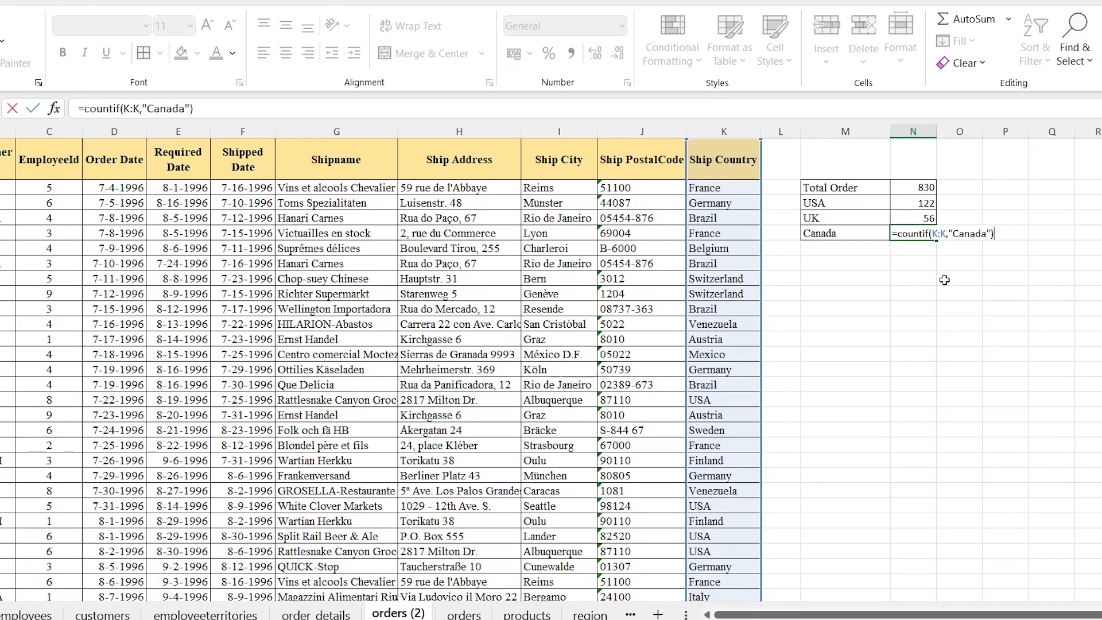
key("Return")
left_click(912, 232)
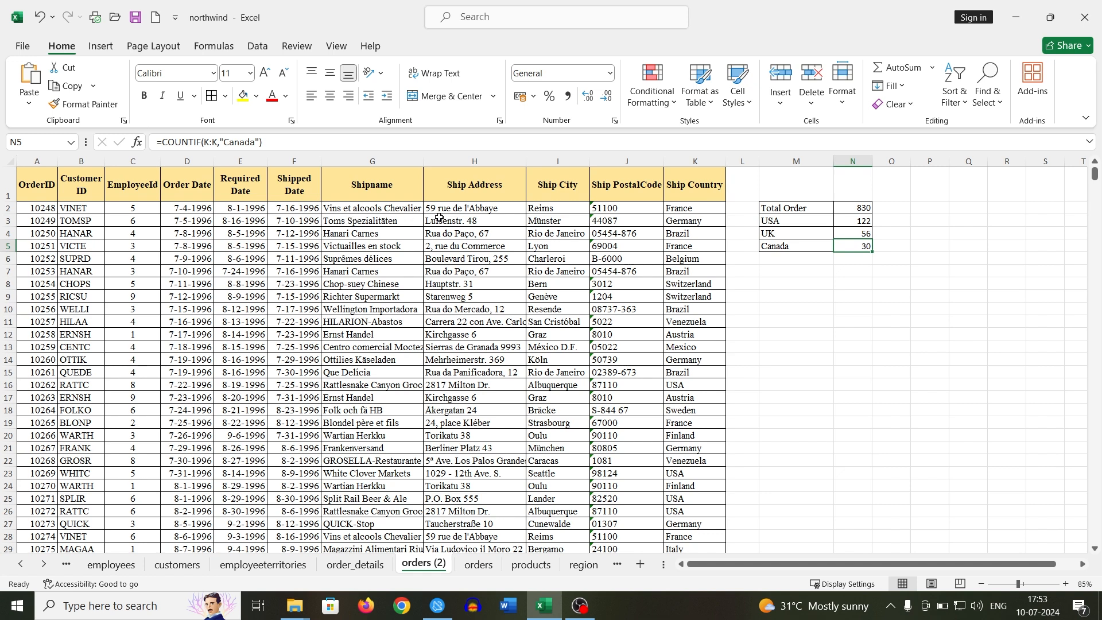
Step: Examine the Ship City, Order Date and Required Date headers and the order date stored in cell D8
left_click(559, 187)
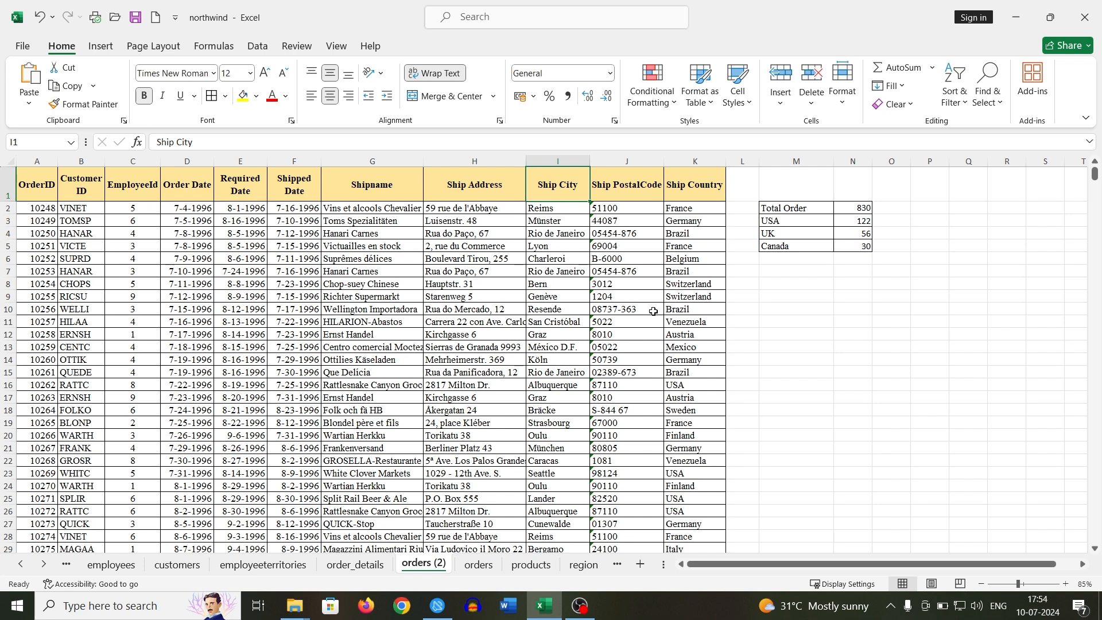
left_click(774, 269)
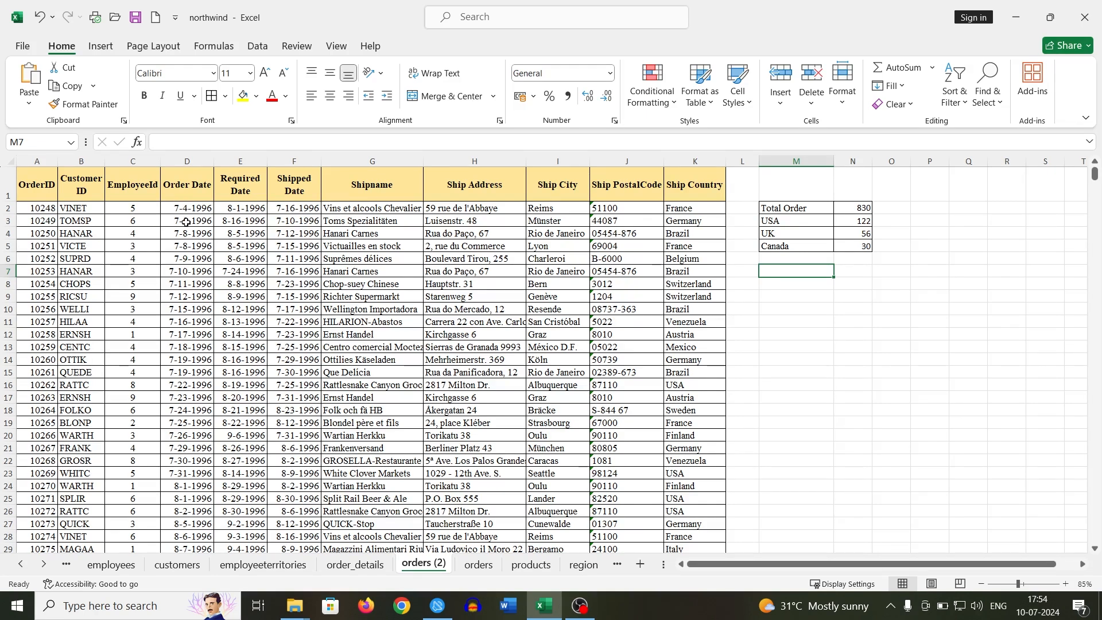
left_click(190, 184)
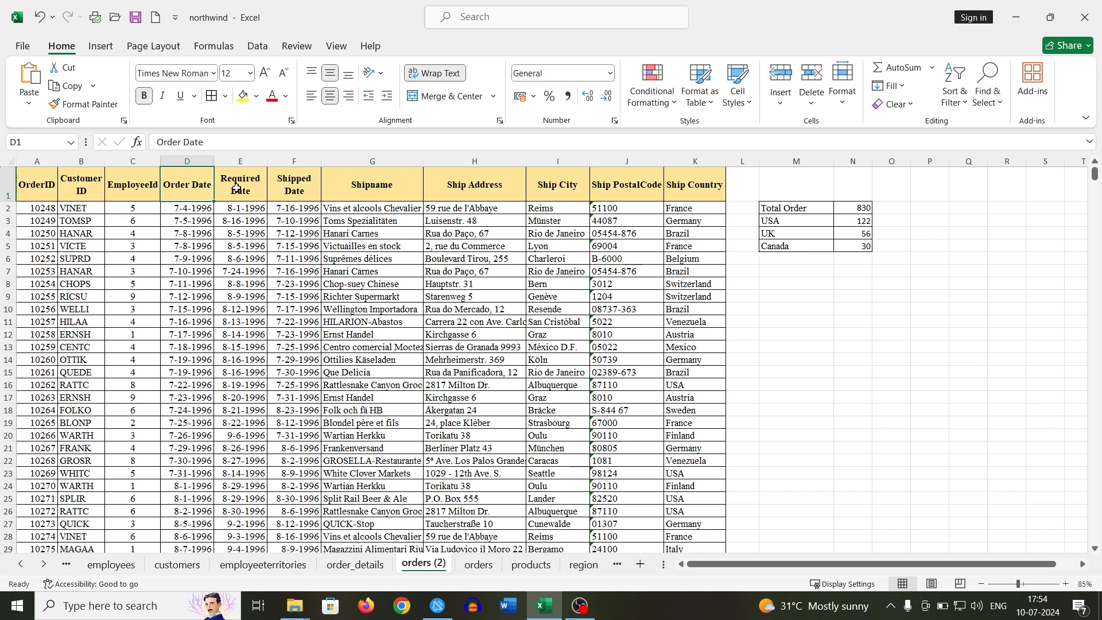
left_click(246, 188)
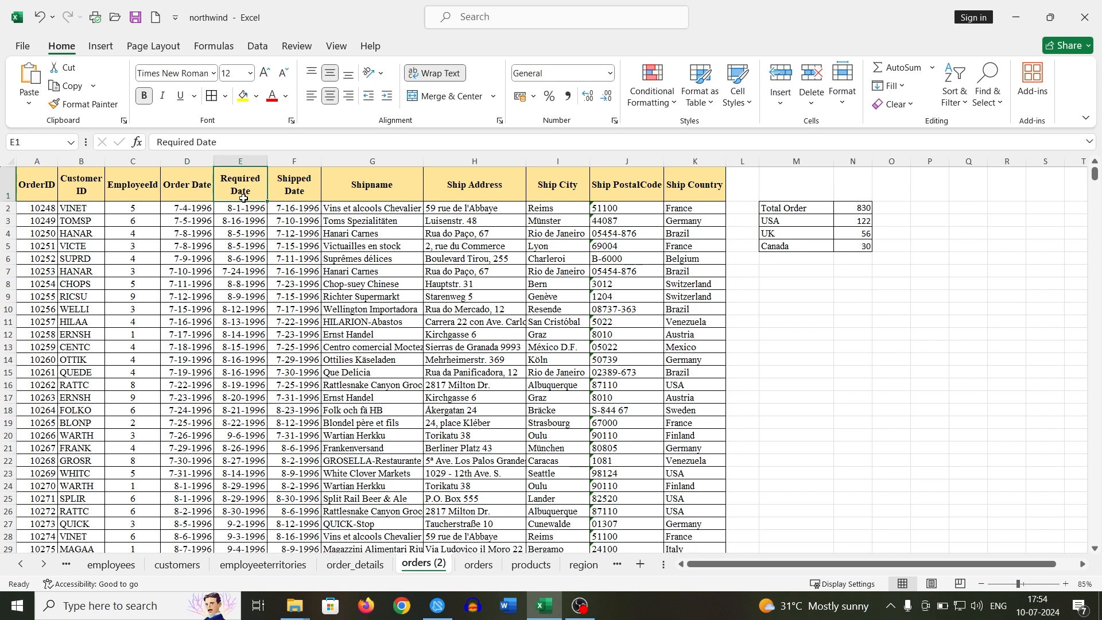
left_click(182, 196)
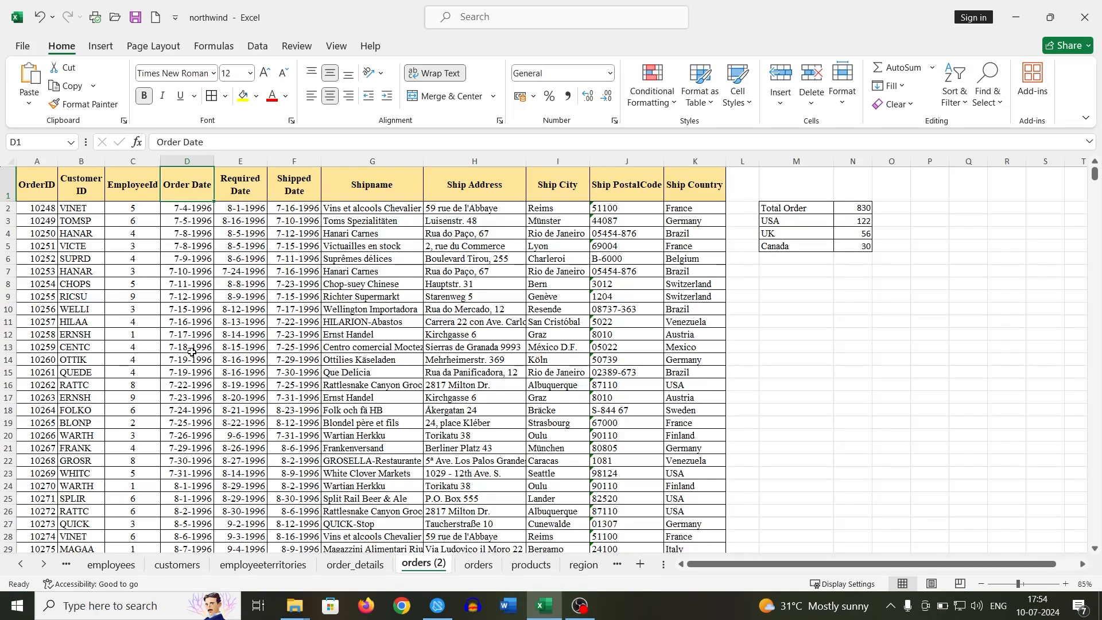
left_click(198, 283)
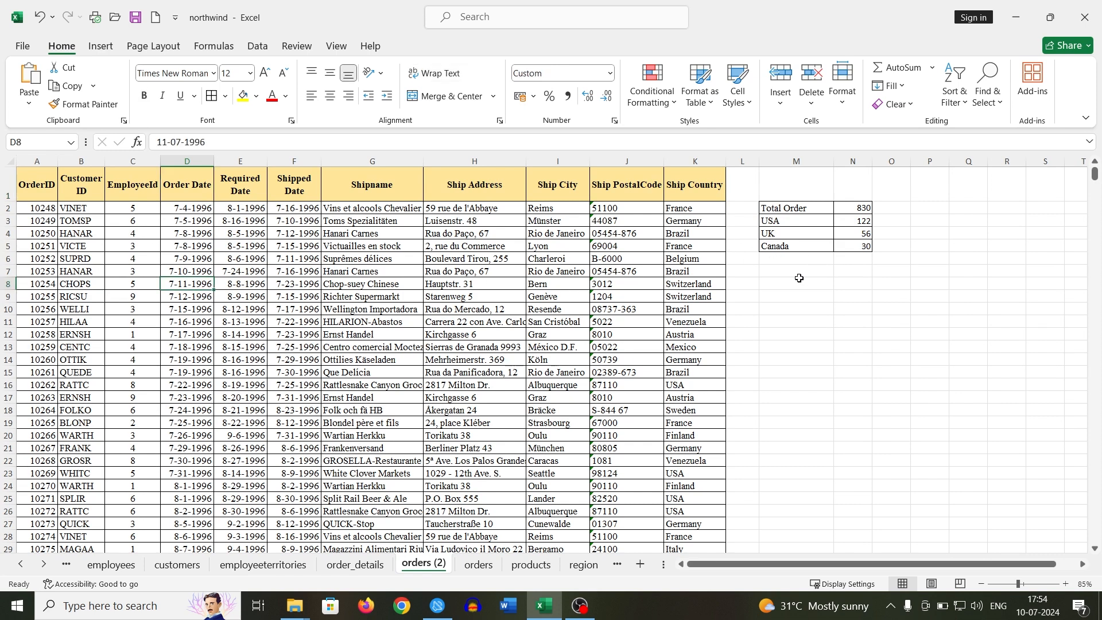